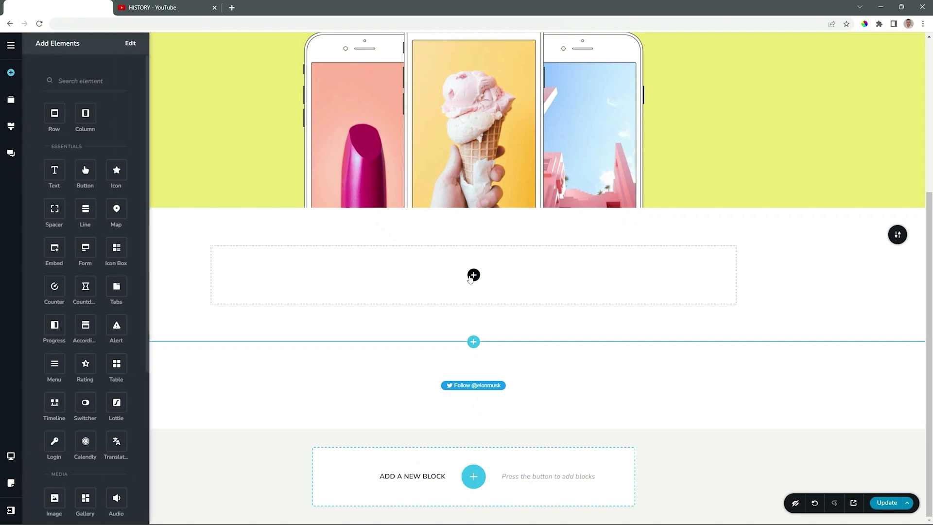
Add a Playlist element to the empty block below the phone banner.
scroll(56, 298, "down", 5)
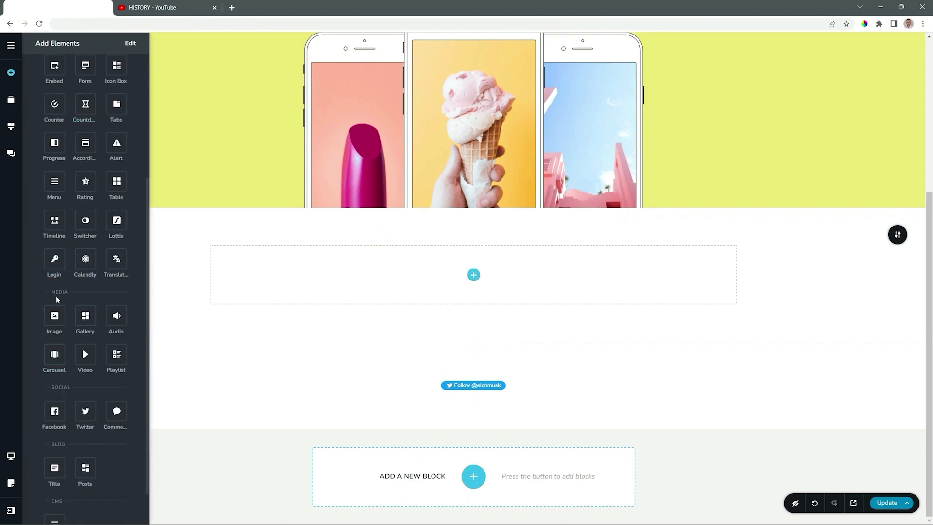
left_click_drag(118, 356, 479, 280)
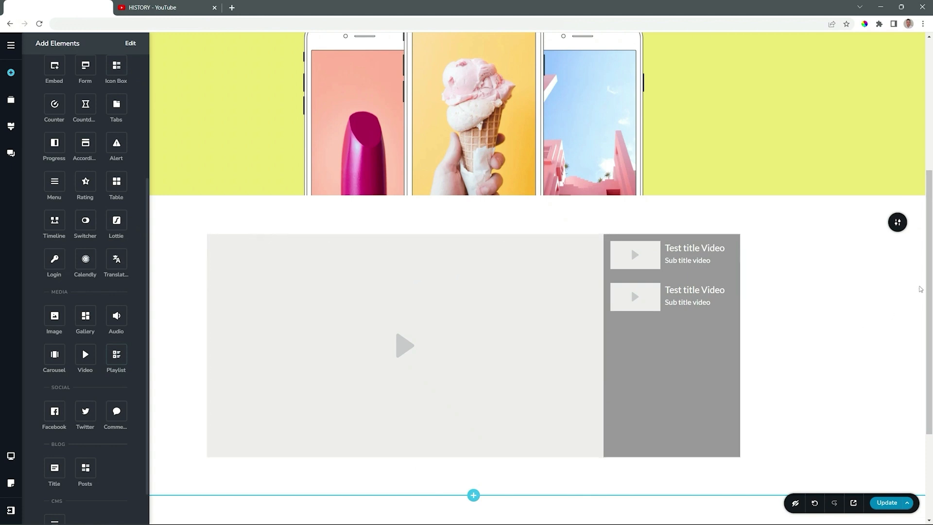
left_click_drag(930, 262, 930, 287)
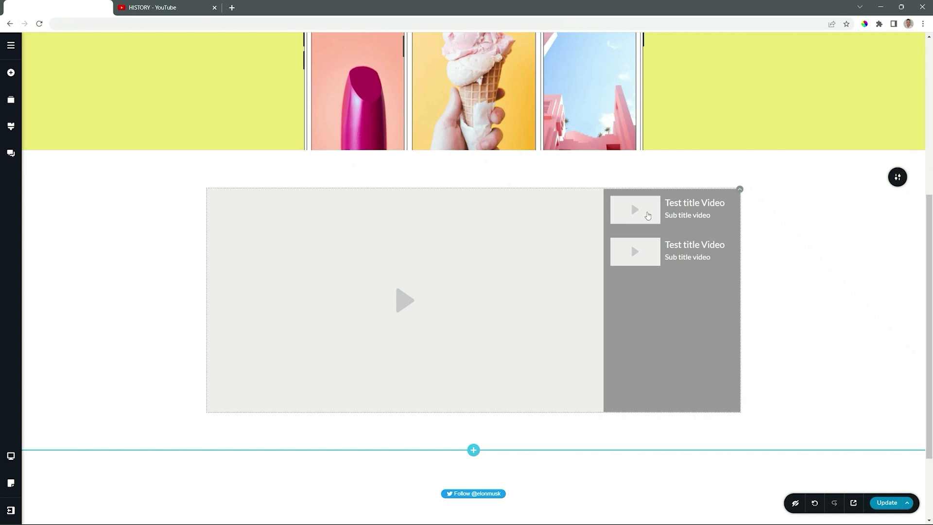
Set the first playlist item's video type to Youtube.
left_click(648, 215)
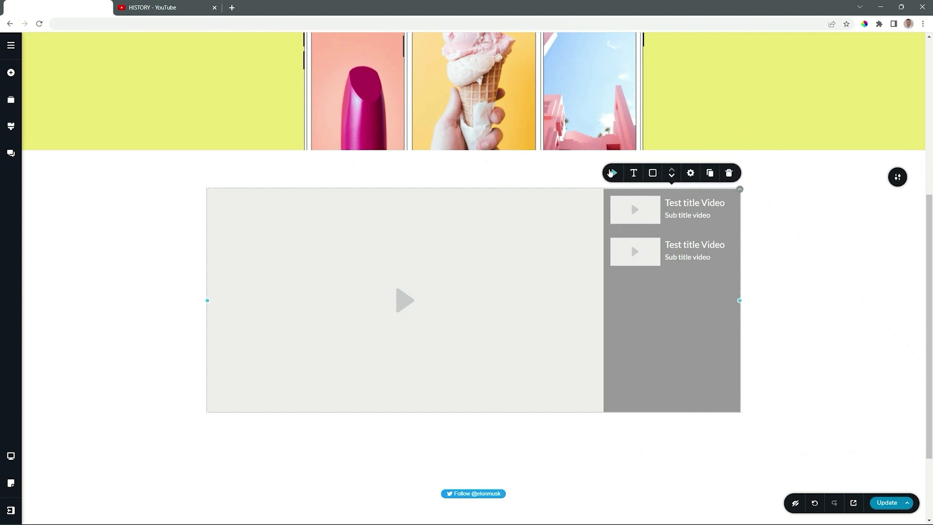
left_click(612, 173)
left_click(634, 128)
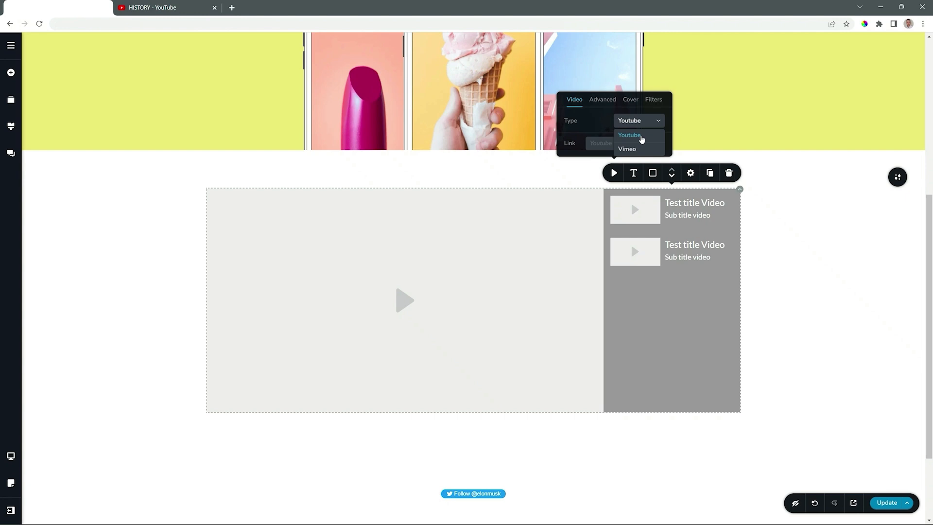
left_click(630, 137)
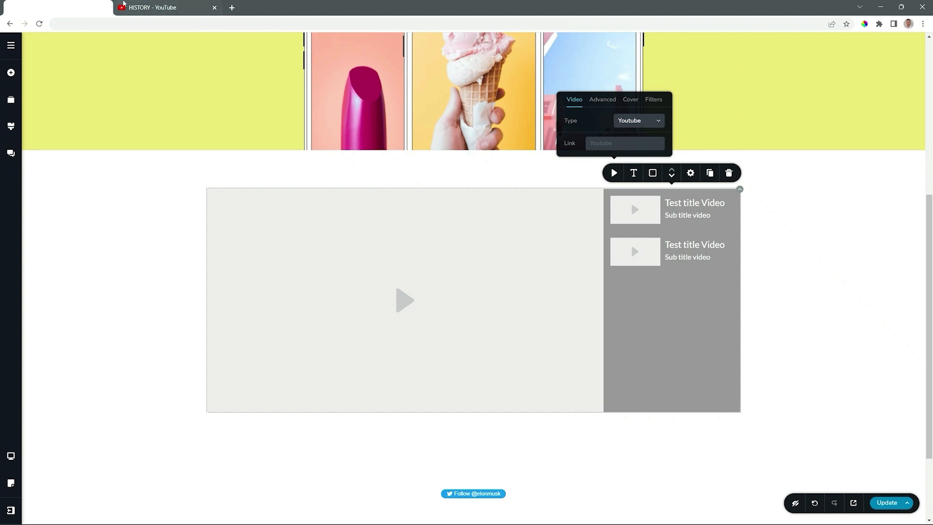
Switch to the HISTORY YouTube channel and copy the share link of "The History Channel - Welcome to a World Worth Knowing".
left_click(147, 6)
left_click(314, 351)
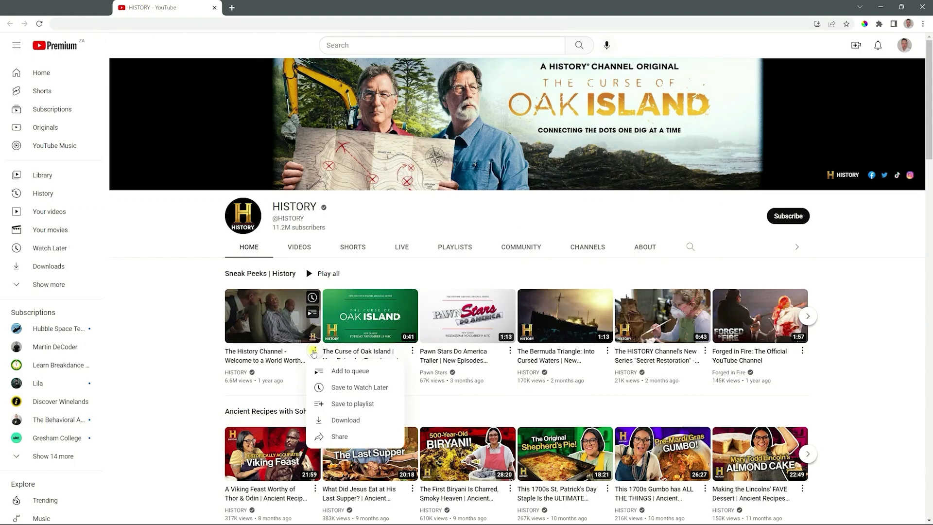
left_click(340, 436)
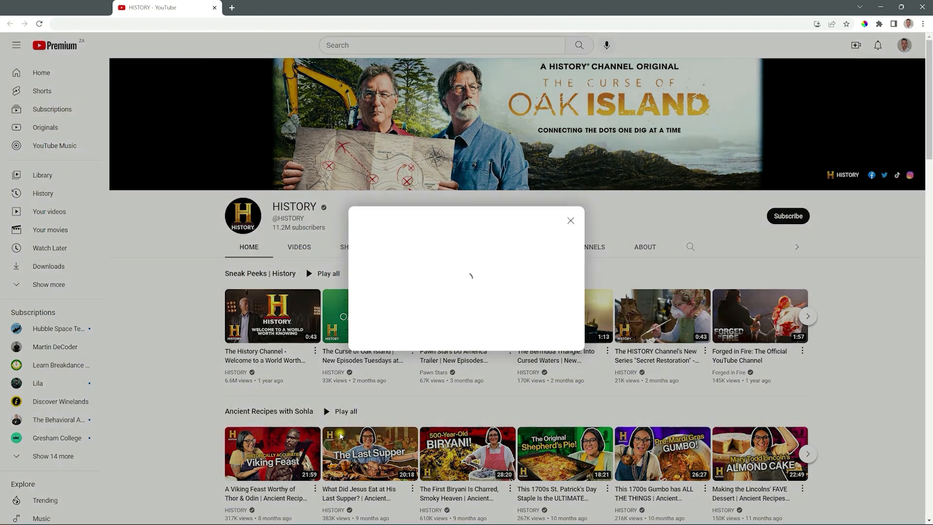
left_click(559, 333)
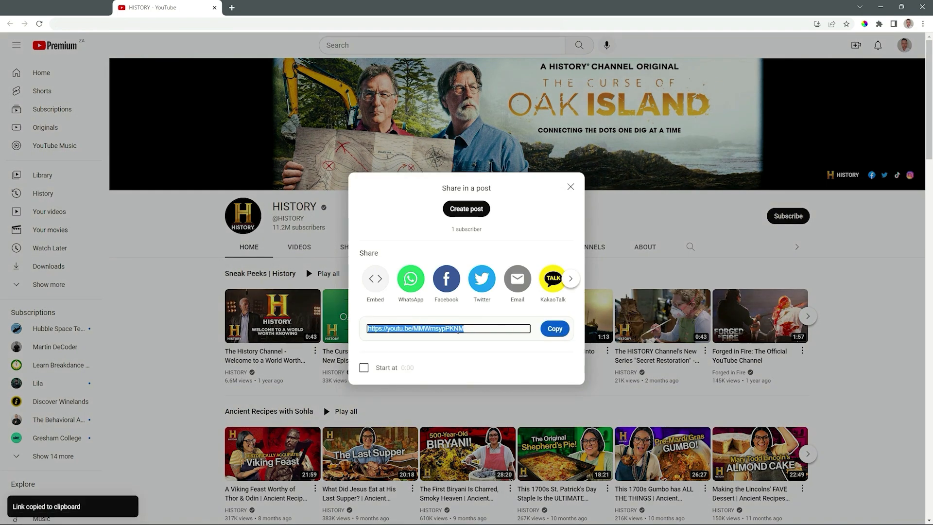
left_click(78, 13)
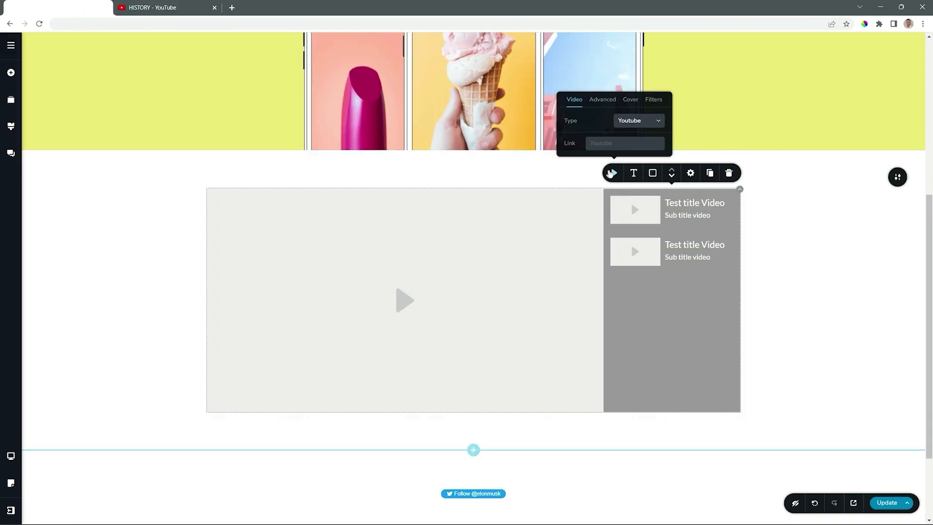
left_click(616, 143)
type("https://youtu.be/MMWmsypPKNM")
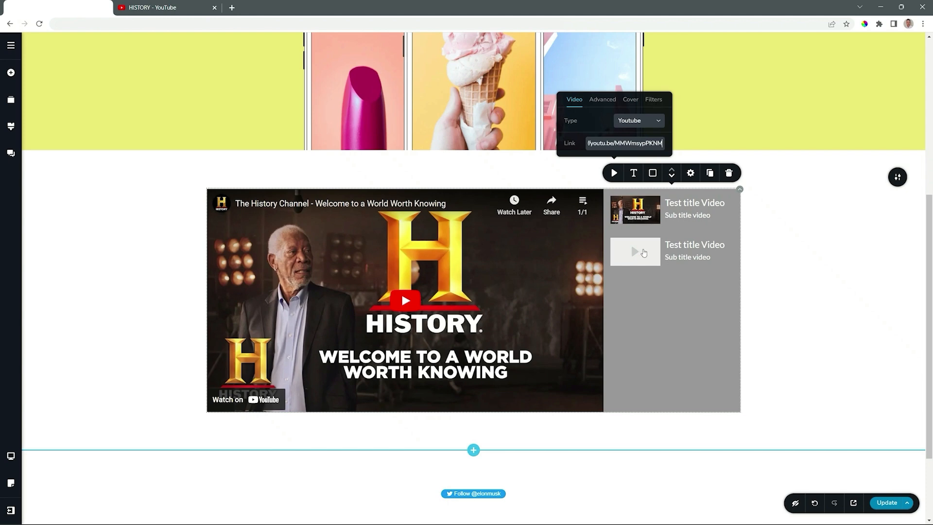
Open the second playlist item's video settings, and copy the share link of "The Curse of Oak Island" from the HISTORY YouTube channel.
left_click(644, 253)
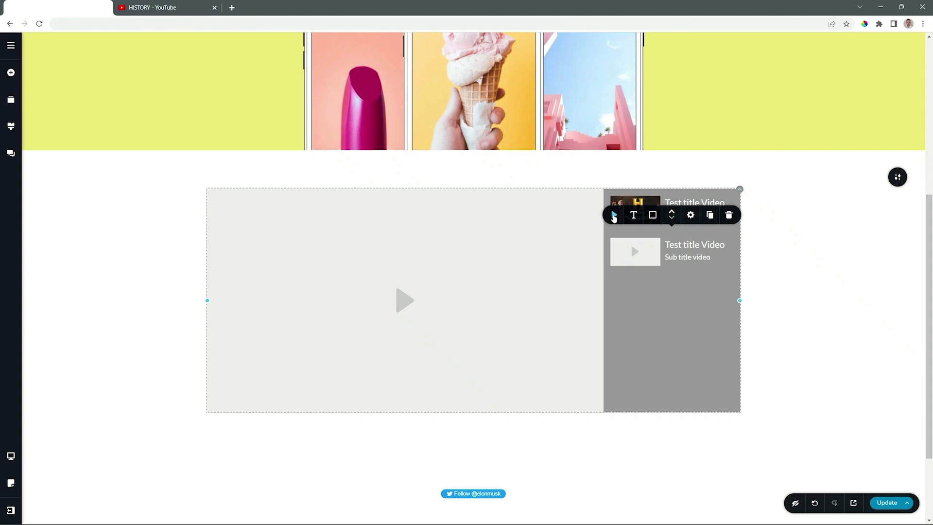
left_click(615, 215)
left_click(171, 7)
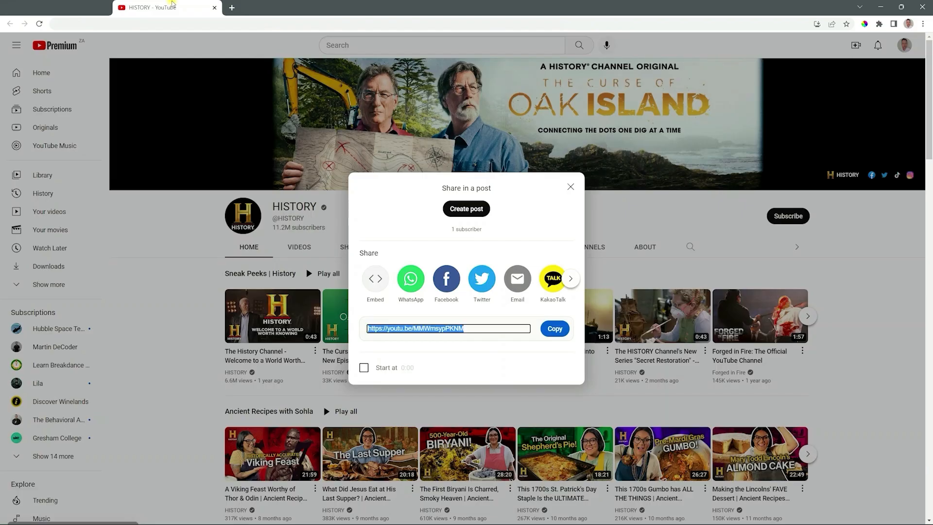
left_click(571, 187)
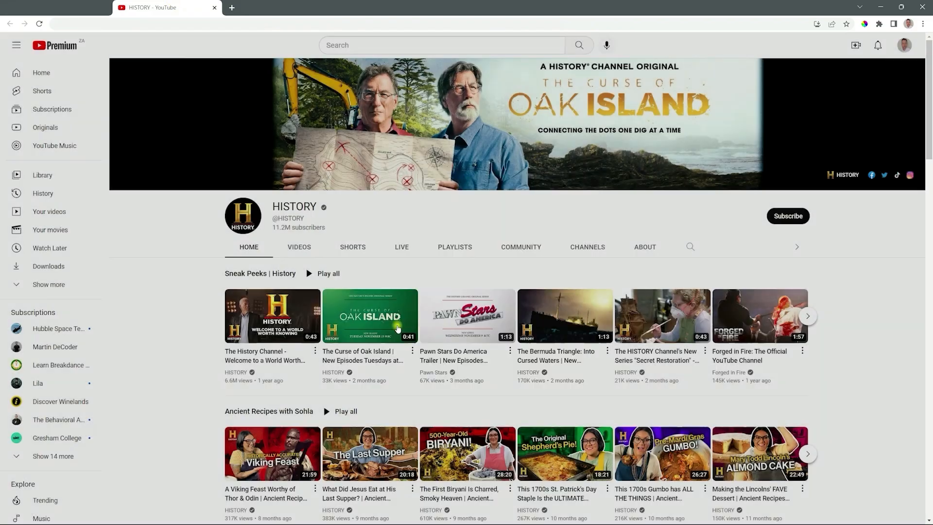
left_click(412, 352)
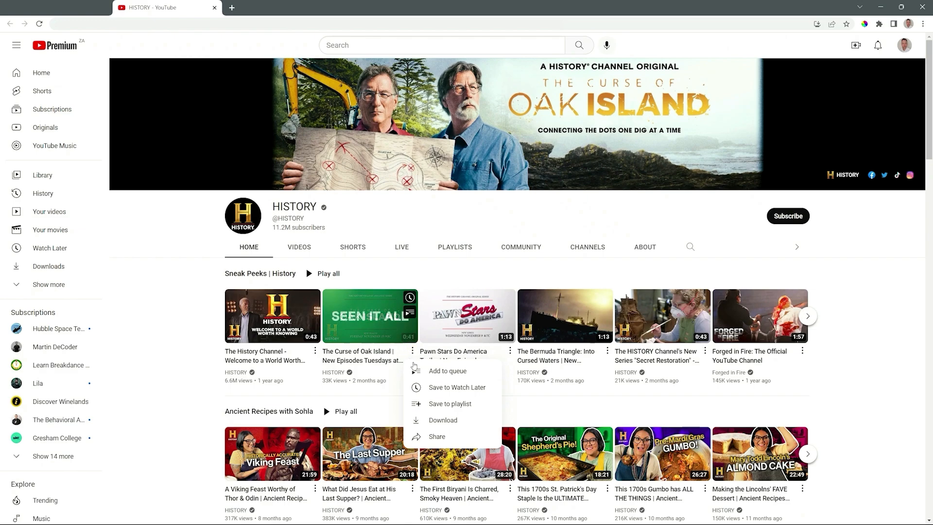
left_click(437, 437)
left_click(555, 329)
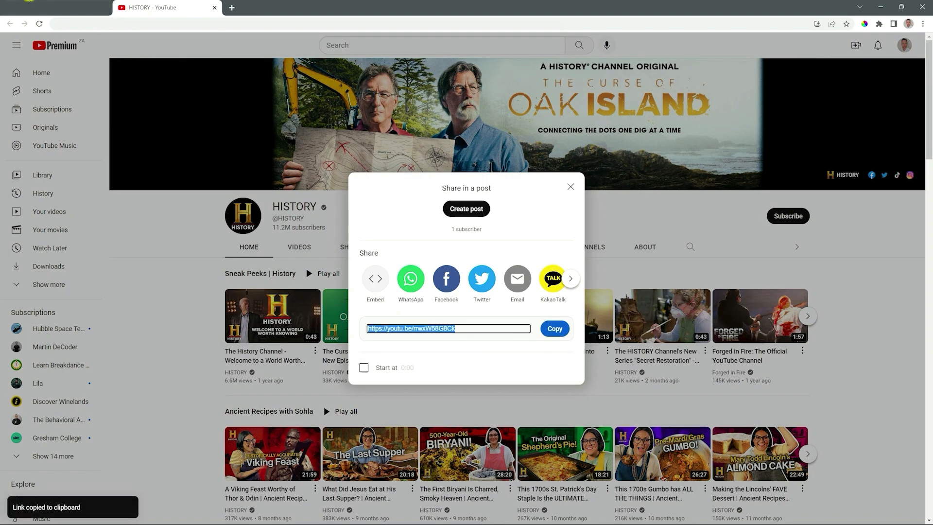
Return to the site builder and paste the copied Oak Island link into the second playlist item's video link.
left_click(56, 7)
left_click(591, 185)
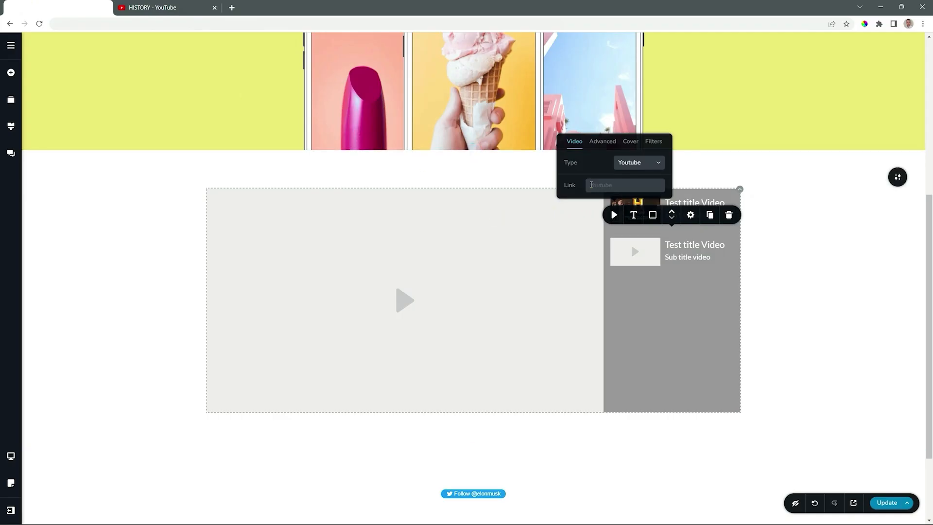
key("ctrl+v")
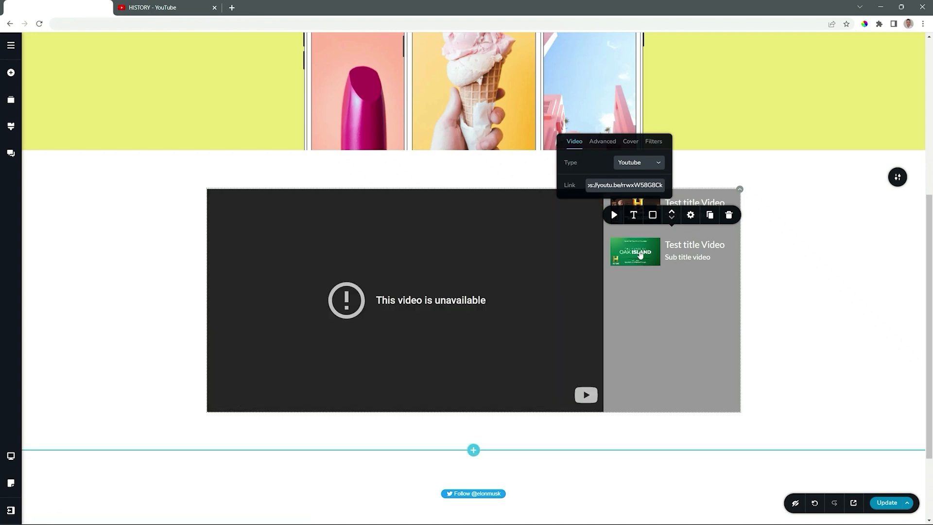
Duplicate the second playlist item three times to make five items in total.
left_click(641, 256)
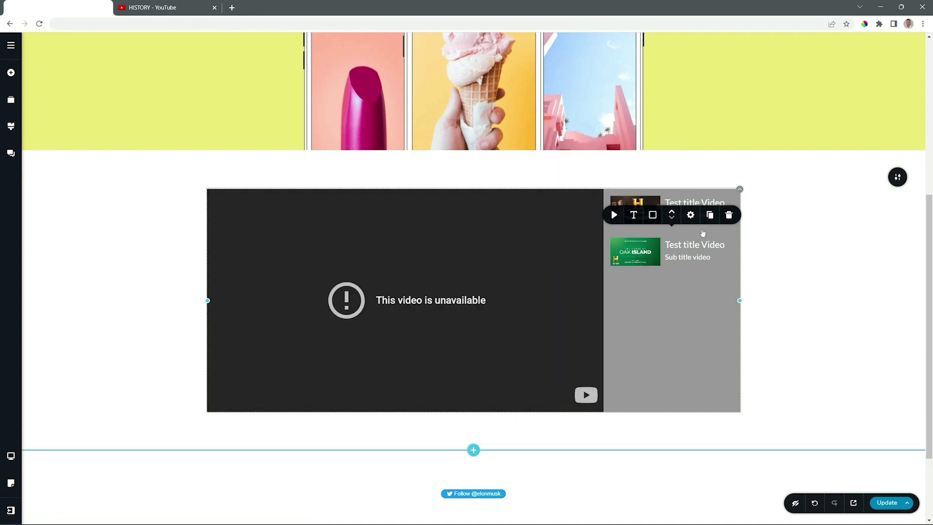
left_click(710, 215)
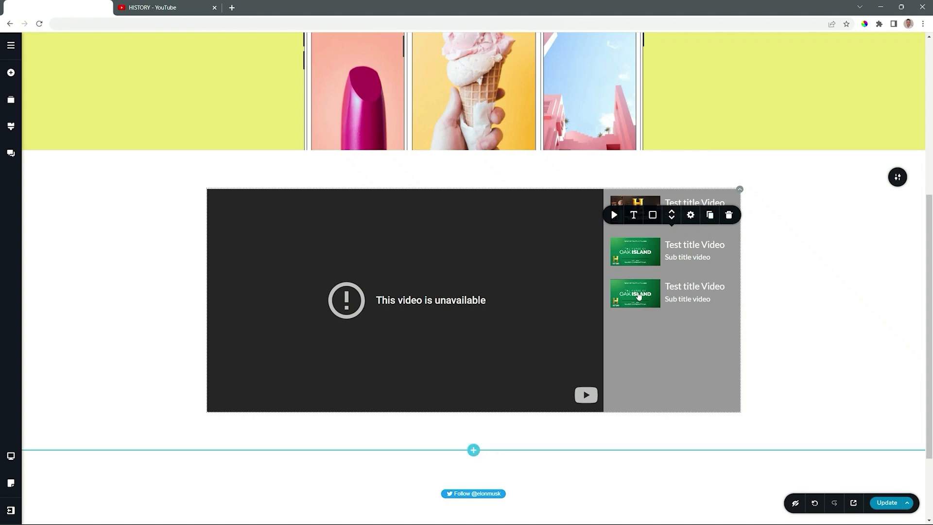
left_click(710, 215)
left_click(710, 215)
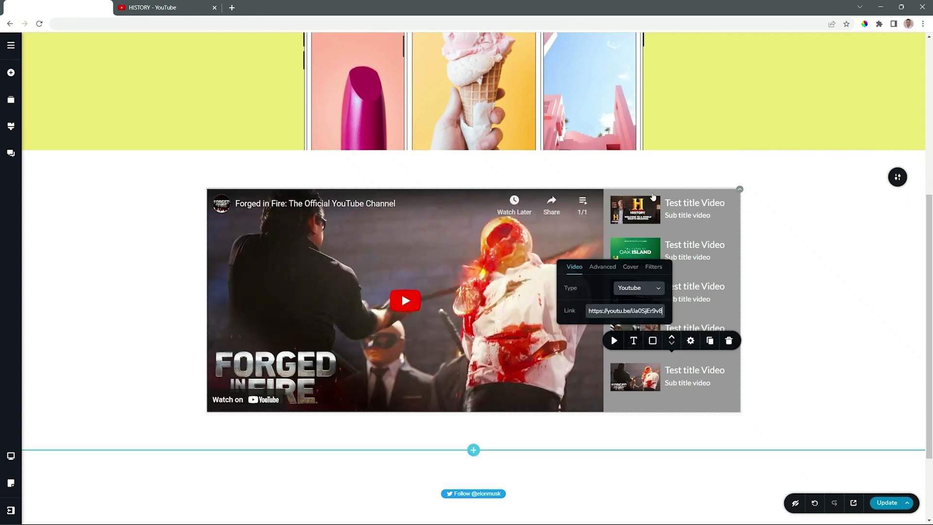
Check that the first, third and fifth playlist items load their videos in the editor.
left_click(644, 207)
left_click(643, 290)
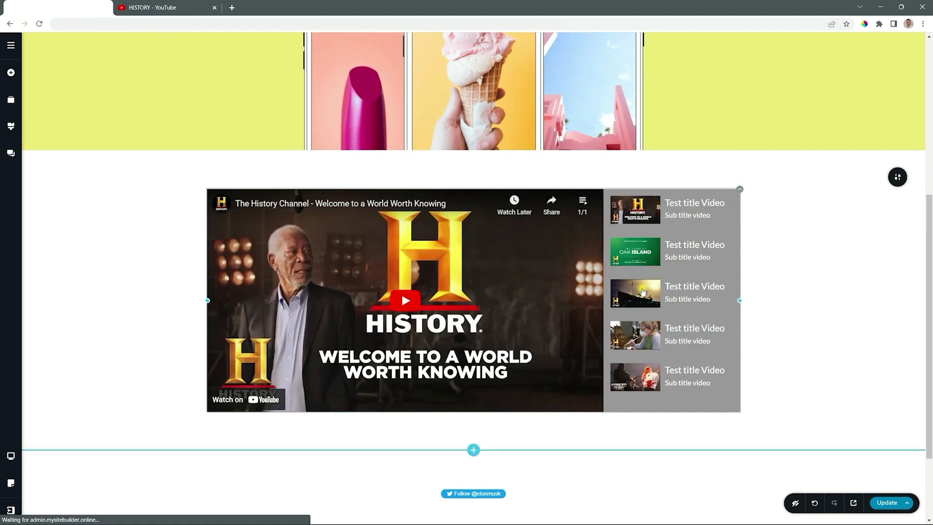
left_click(642, 366)
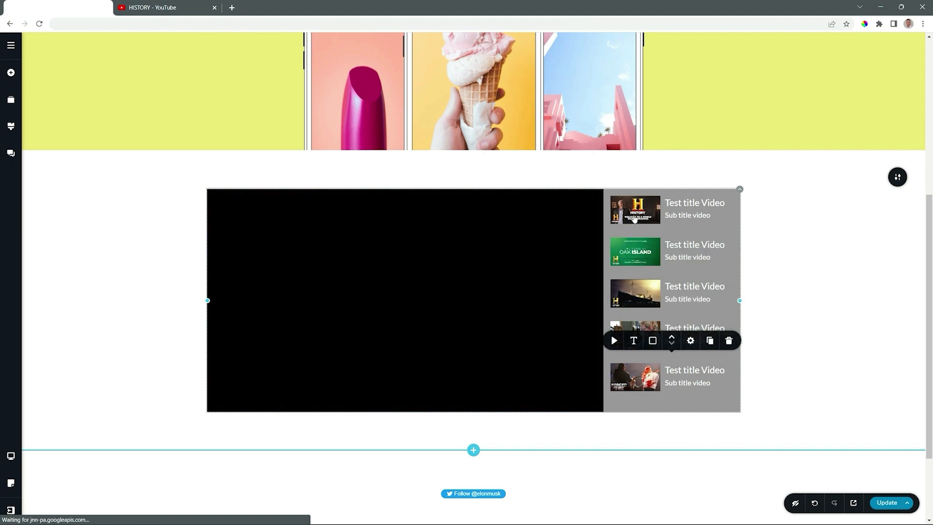
Update the page and open its live preview at the video playlist.
left_click(888, 504)
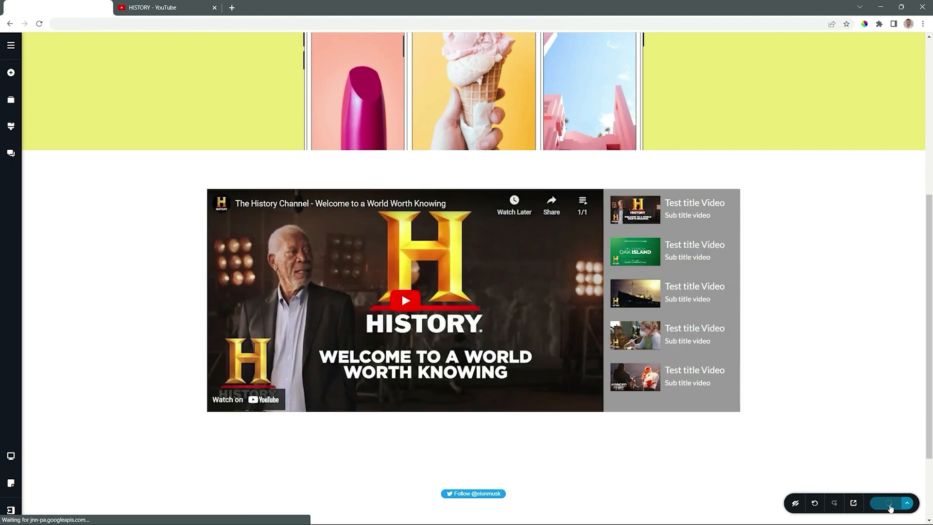
left_click(854, 503)
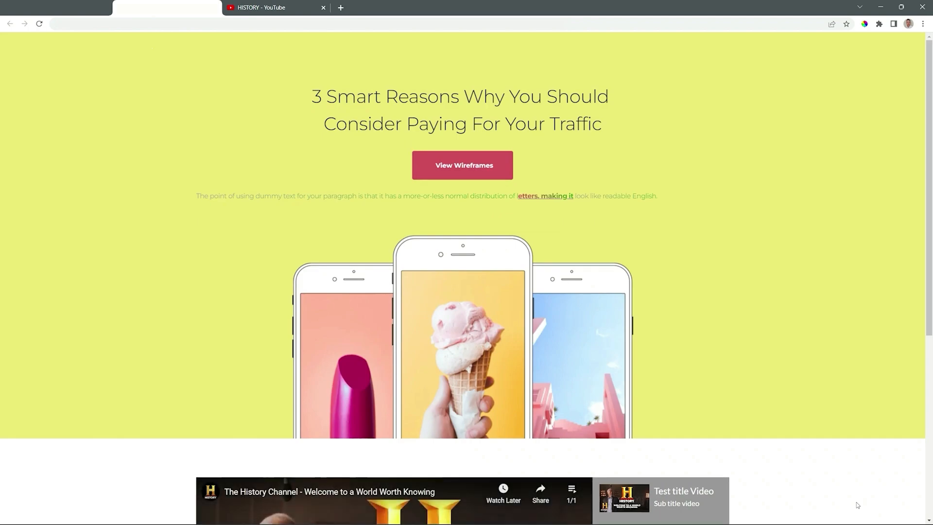
scroll(795, 303, "down", 6)
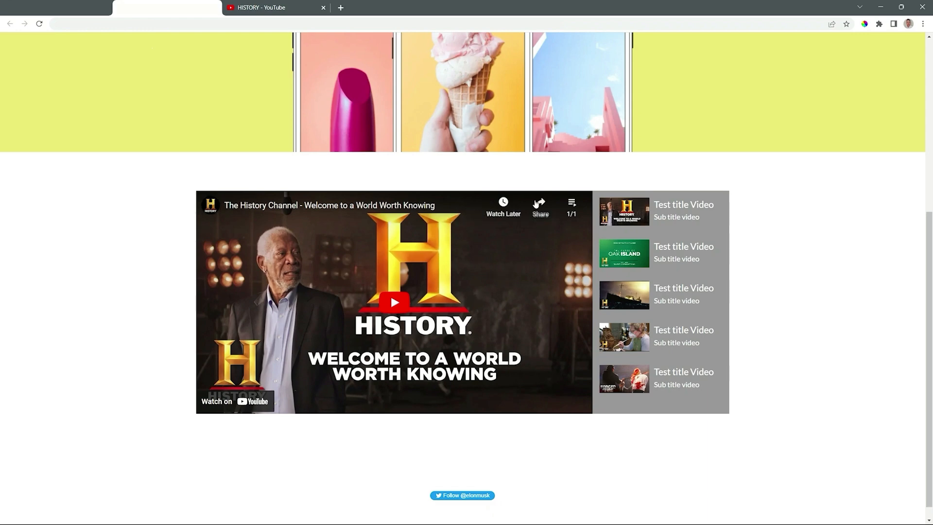
Play the first, second and third playlist videos in turn on the previewed page, and pause the third.
left_click(627, 217)
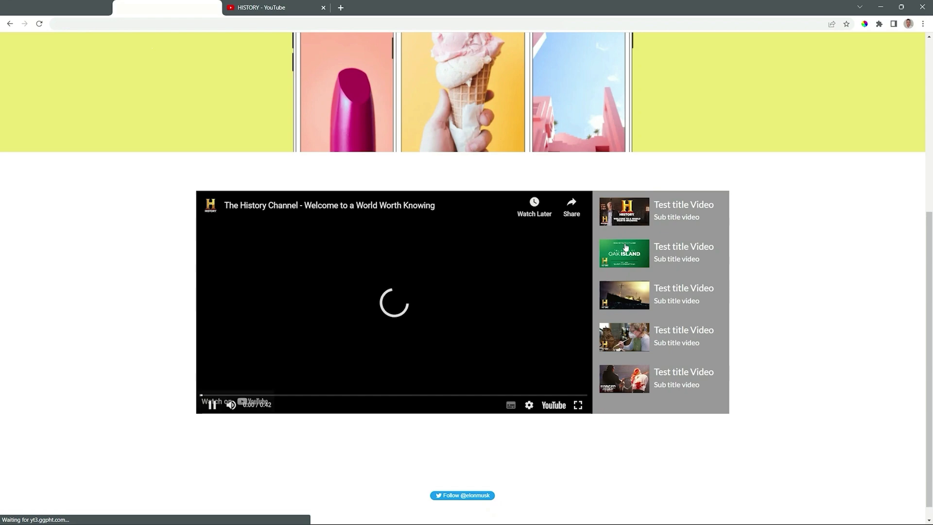
left_click(625, 258)
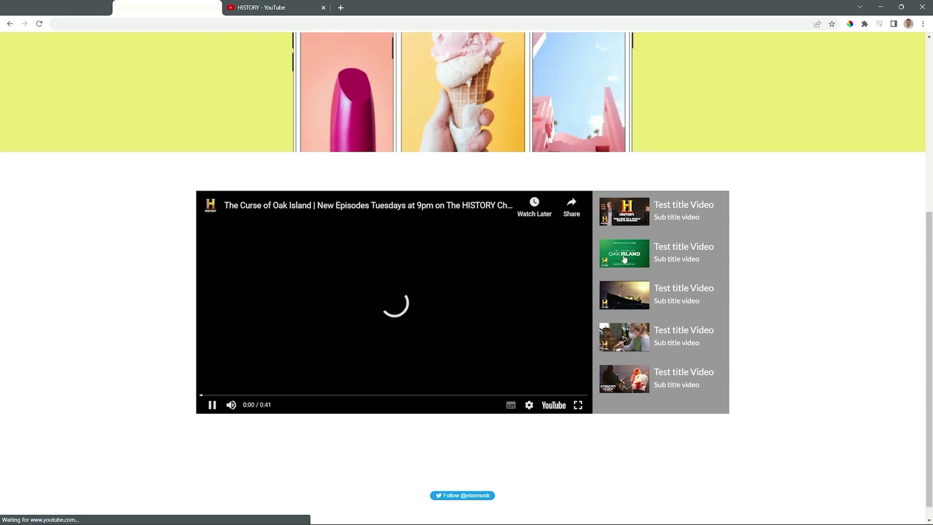
left_click(625, 299)
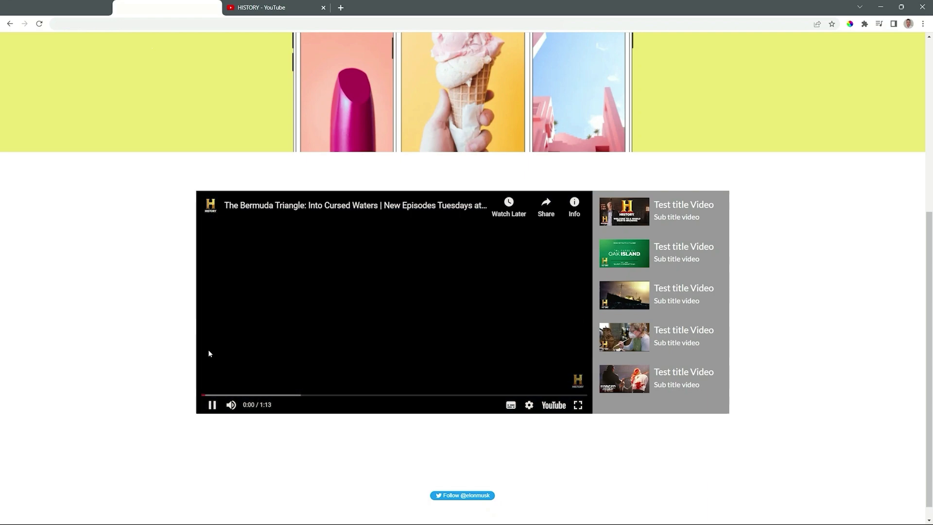
left_click(212, 405)
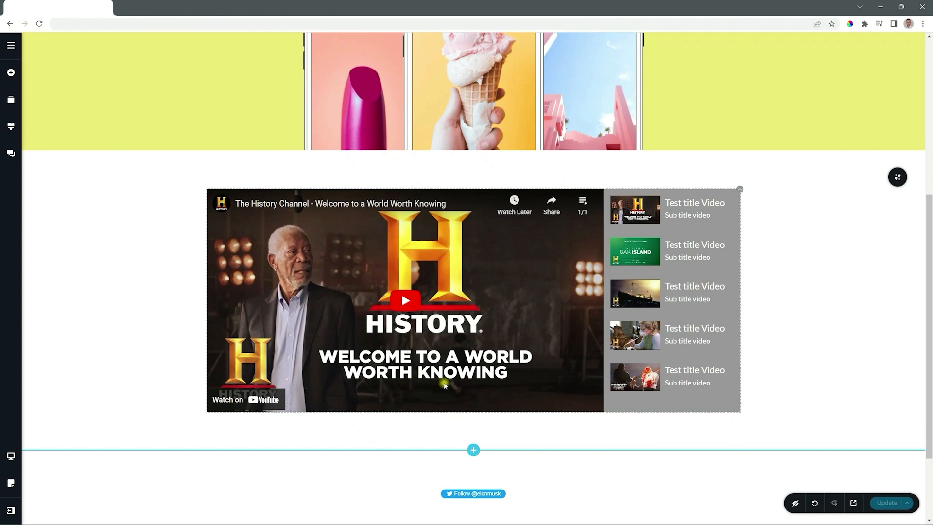
Back in the editor, set the playlist's position to Vertical and its thumbnail columns to 6.
left_click(740, 191)
left_click(692, 212)
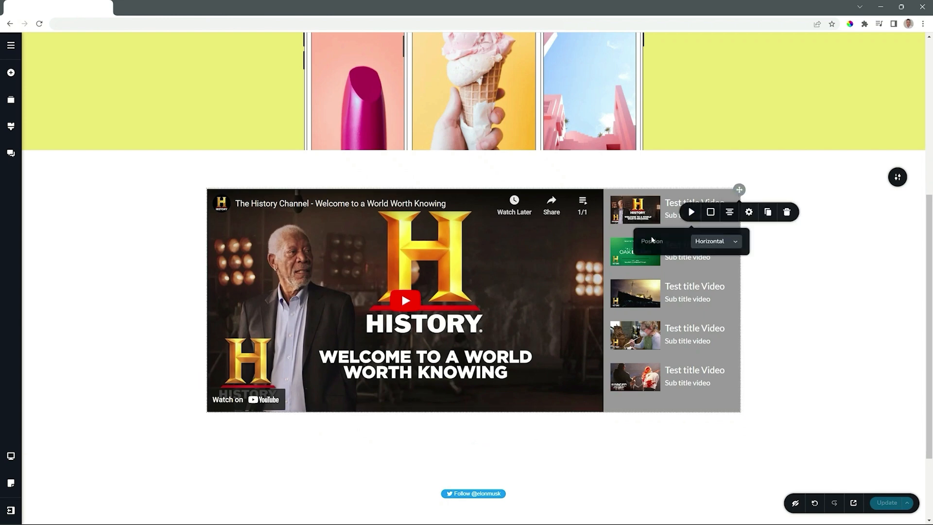
left_click(723, 243)
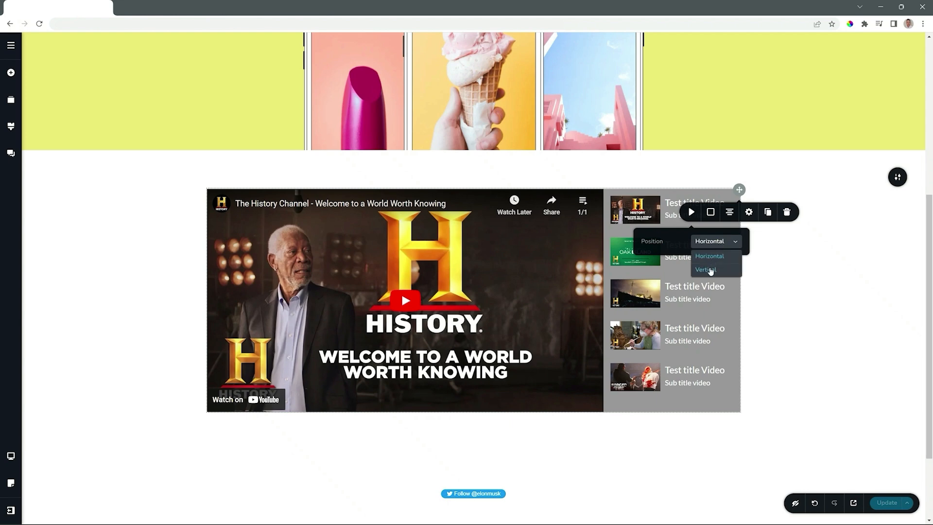
left_click(710, 268)
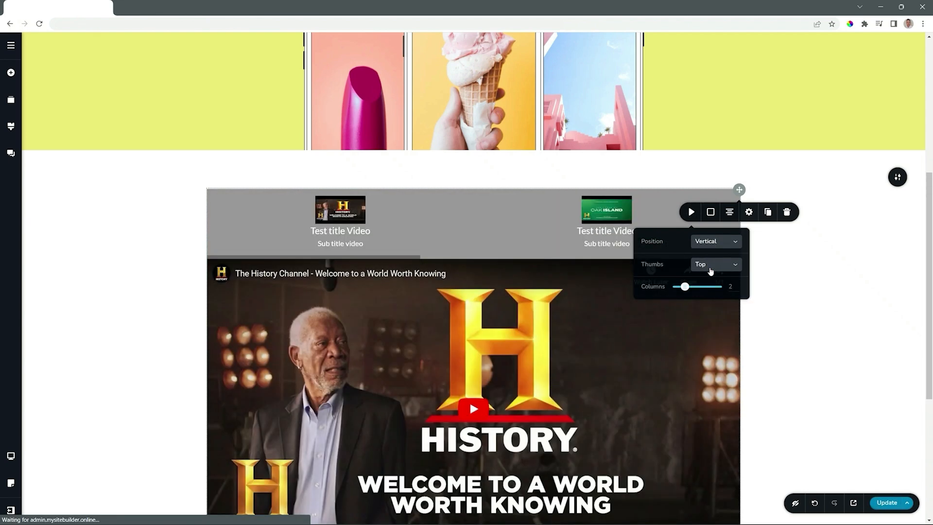
scroll(715, 272, "down", 1)
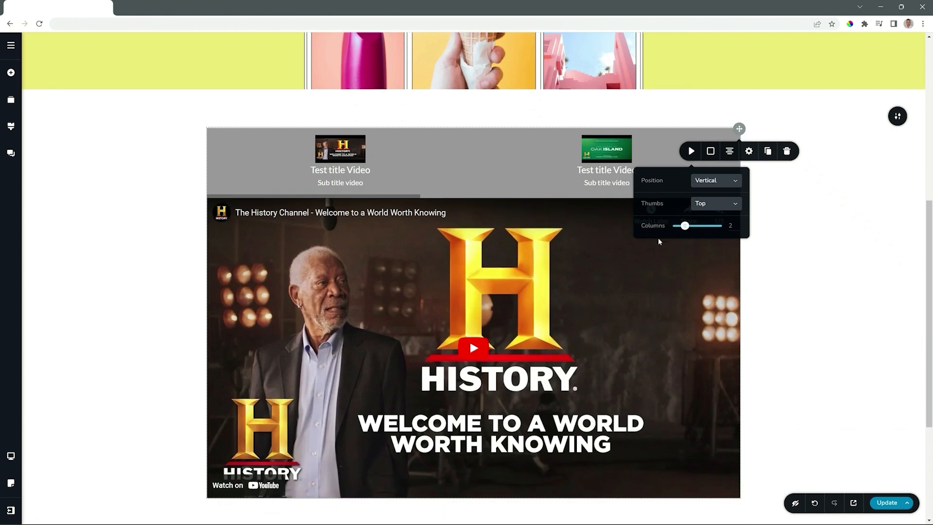
left_click_drag(687, 228, 718, 226)
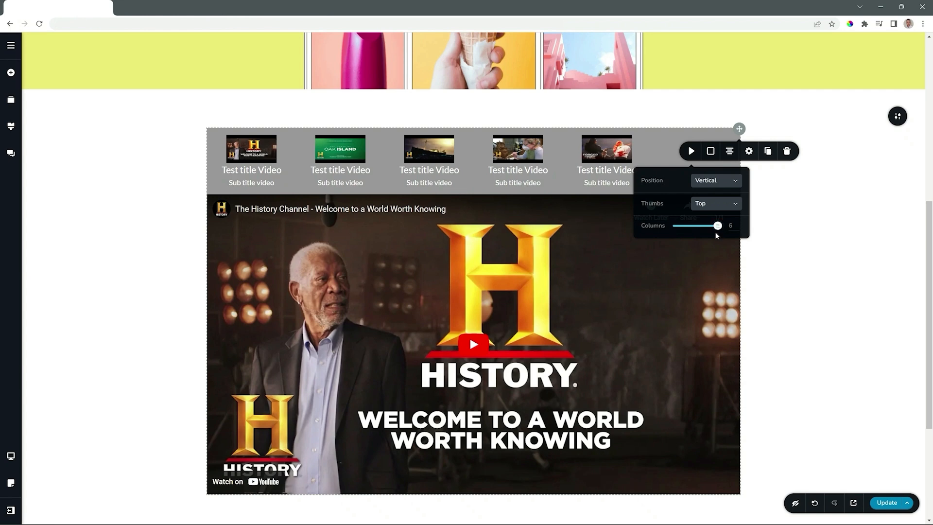
Reduce the playlist's thumbnail columns to 3 and set its position to Horizontal.
left_click_drag(717, 226, 695, 229)
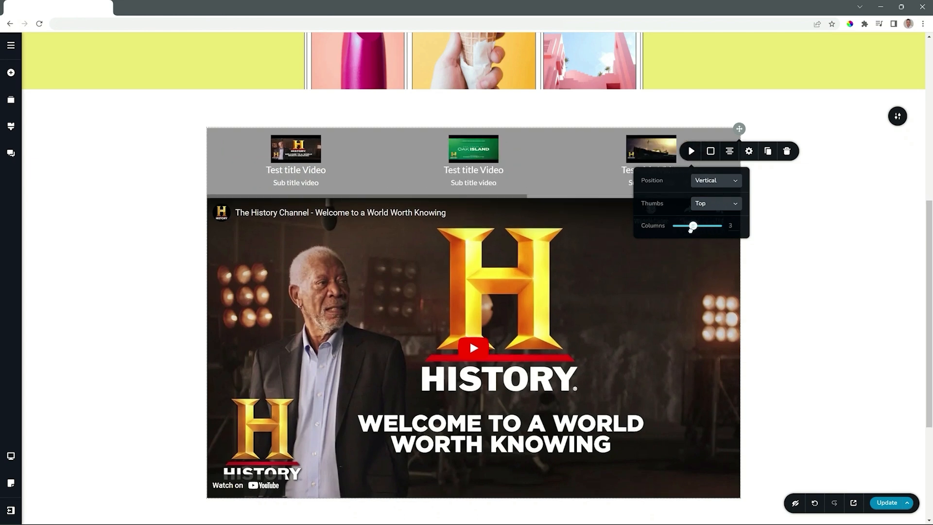
left_click(705, 182)
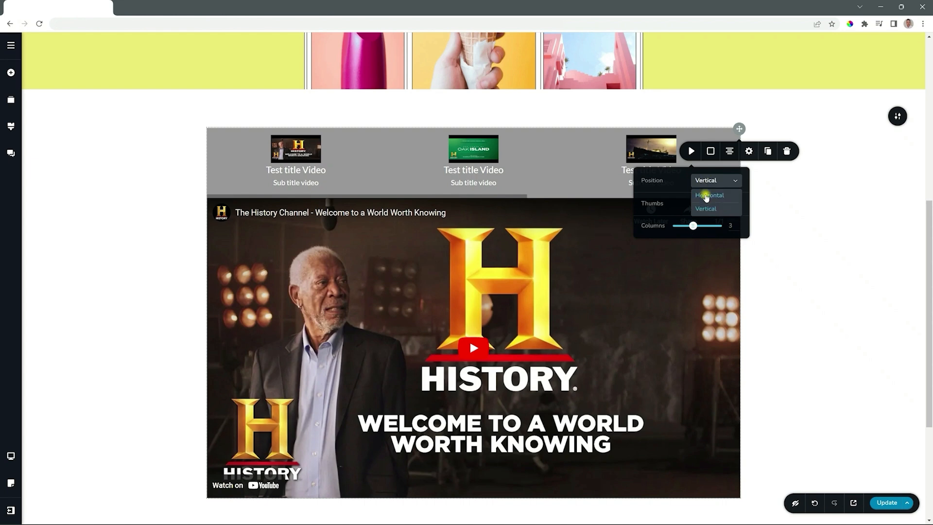
left_click(708, 202)
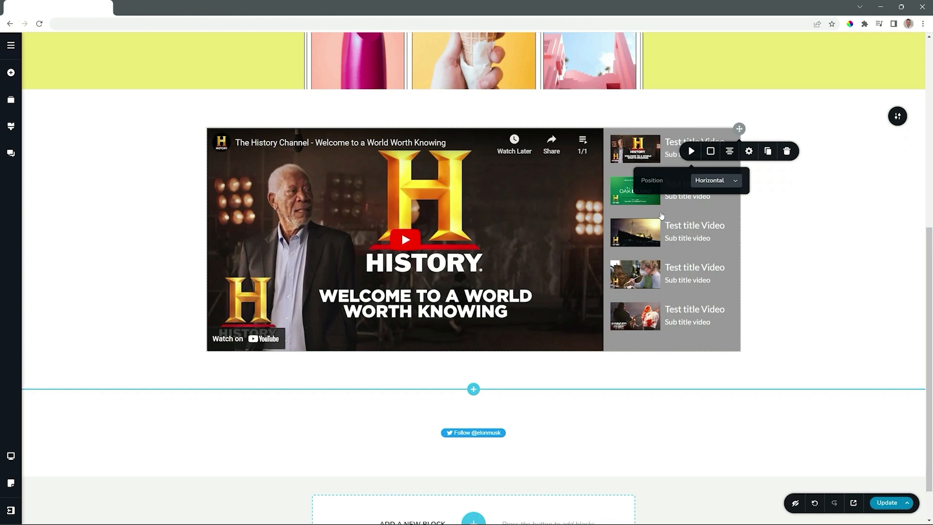
Look at the playlist's border options, try a sidebar width of 377 px and restore it to 300 px.
left_click(711, 152)
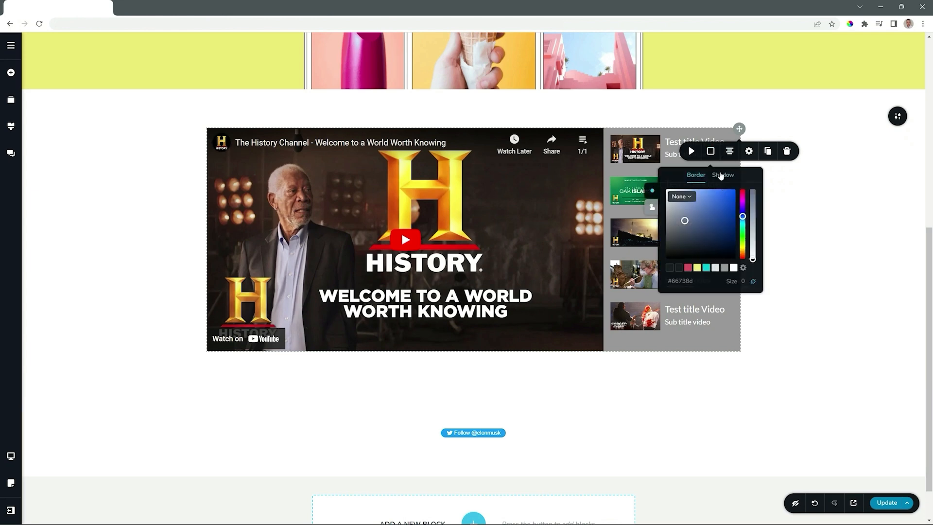
left_click(749, 151)
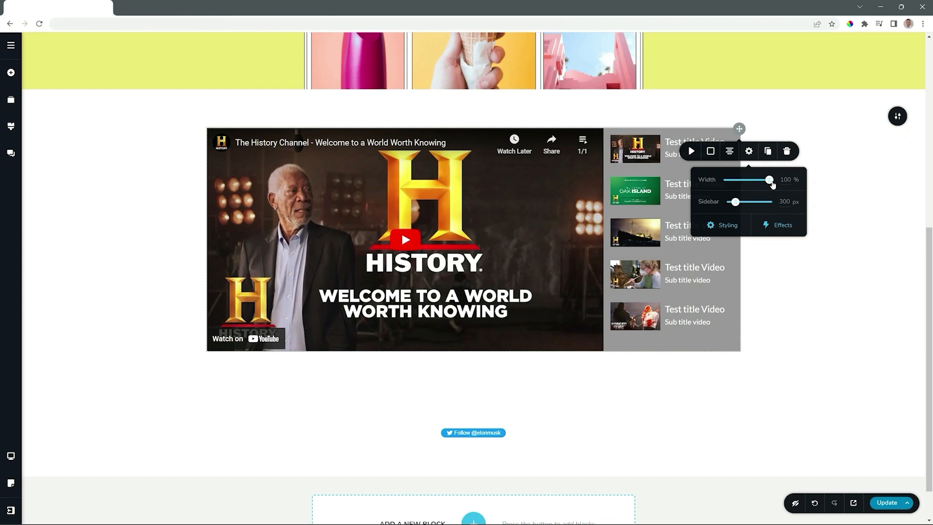
mouse_move(771, 181)
left_mouse_down()
mouse_move(758, 180)
mouse_move(783, 185)
left_mouse_up()
mouse_move(736, 204)
left_mouse_down()
mouse_move(748, 221)
mouse_move(739, 220)
left_mouse_up()
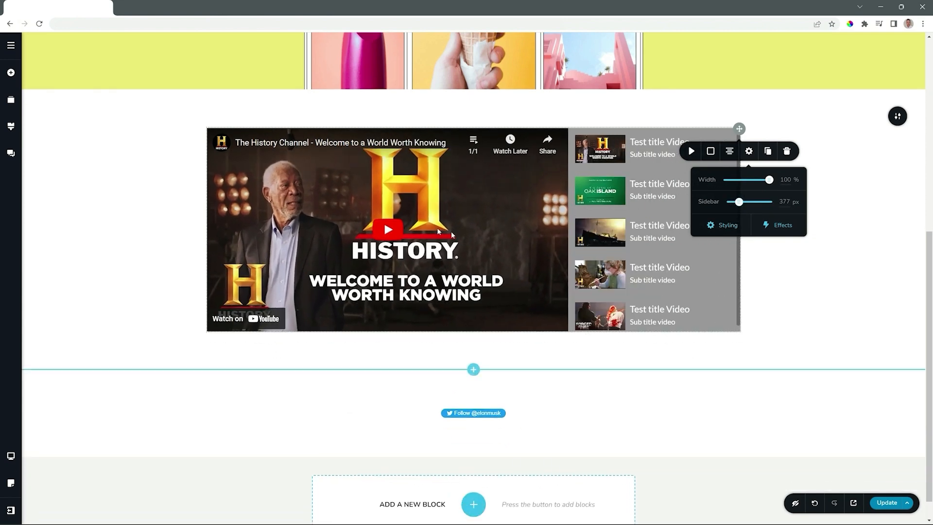
double_click(785, 202)
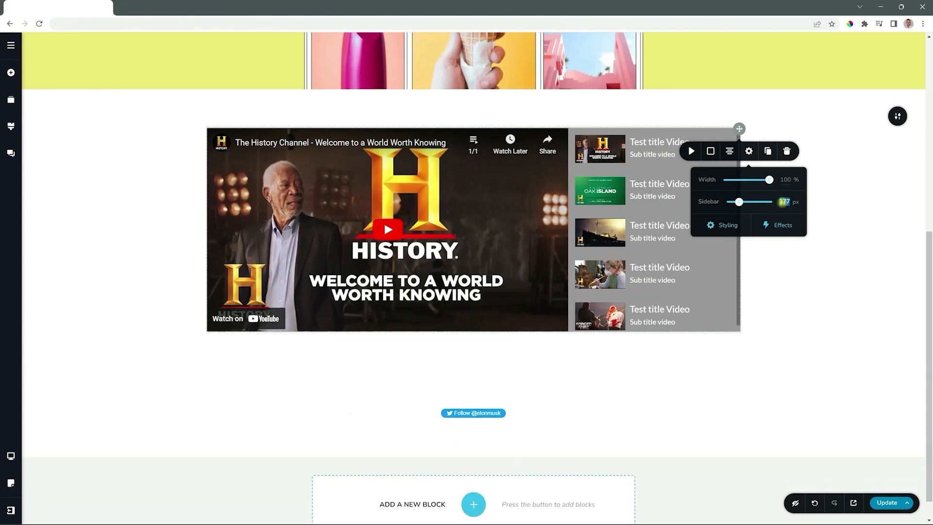
type("300")
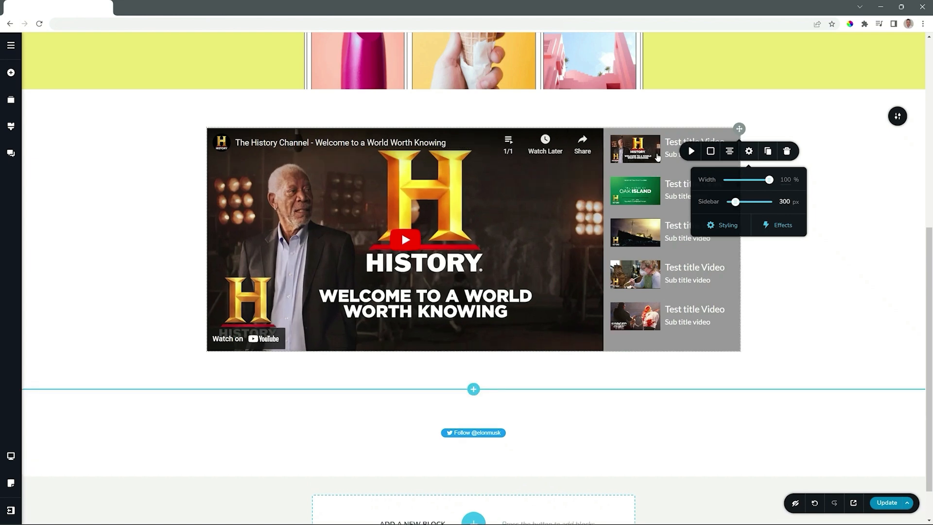
Look through the playlist's styling and effects settings.
left_click(735, 225)
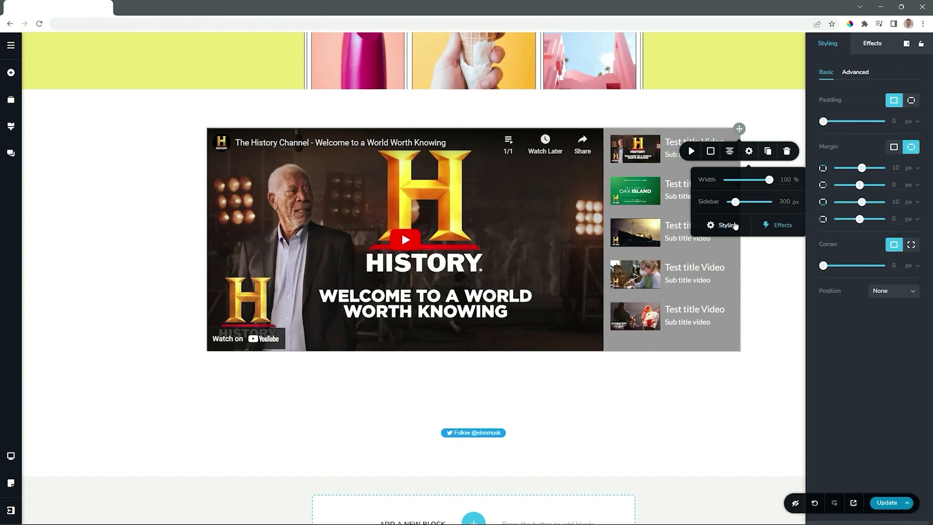
left_click(773, 226)
left_click(735, 226)
left_click(748, 153)
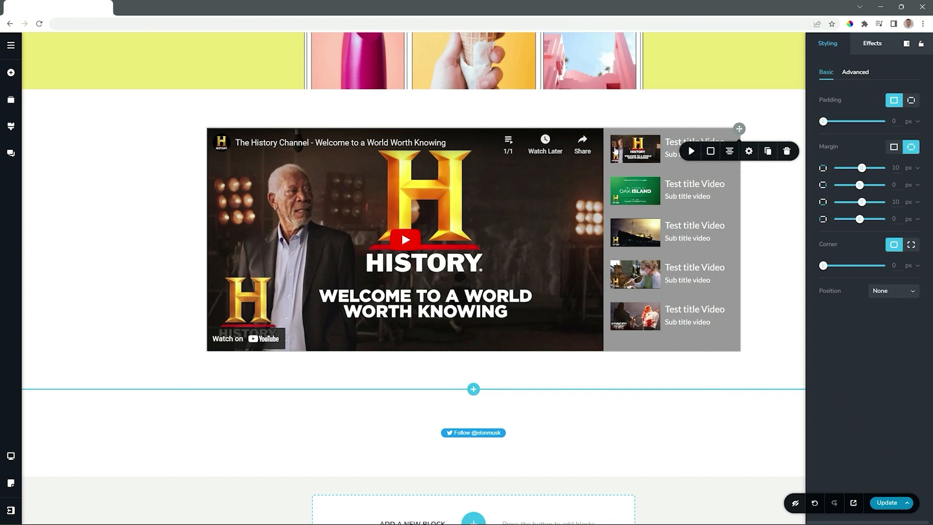
For the first playlist item, try switching off the player controls and the branding, turning each back on.
left_click(639, 151)
left_click(673, 133)
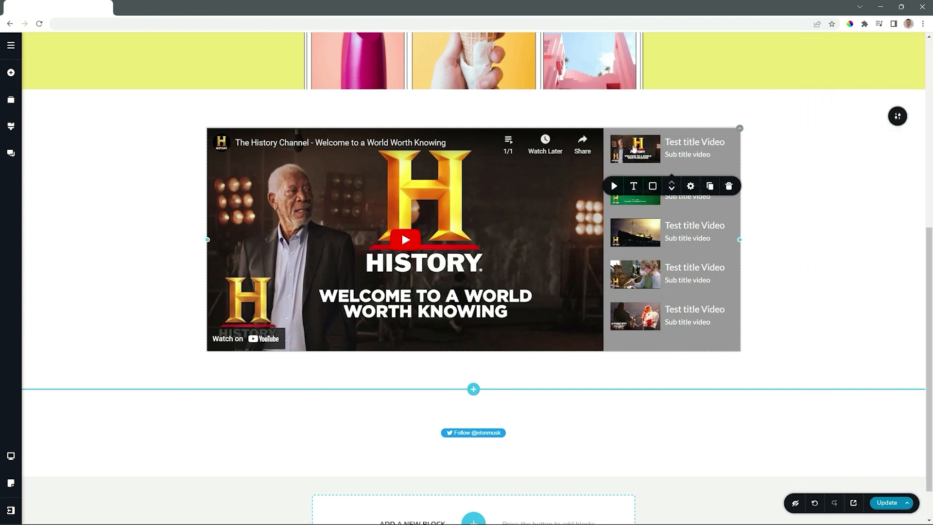
left_click(614, 187)
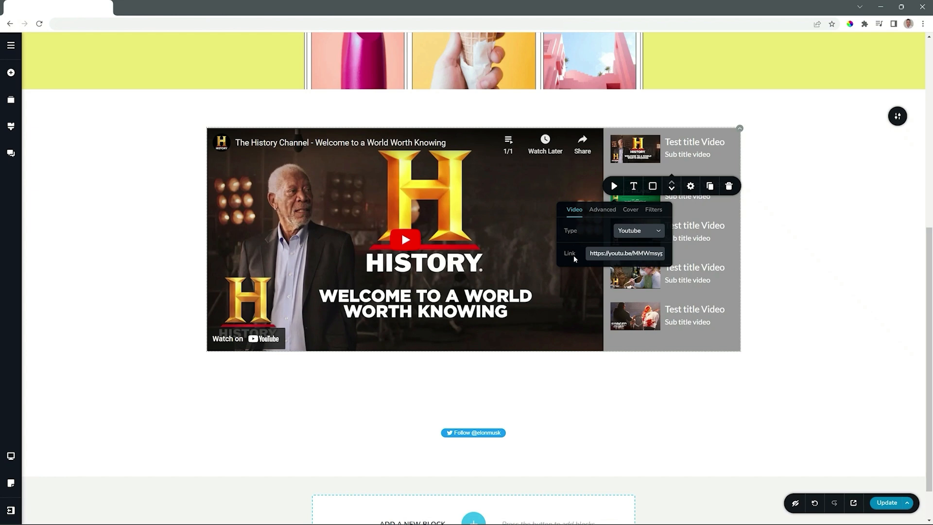
left_click(601, 212)
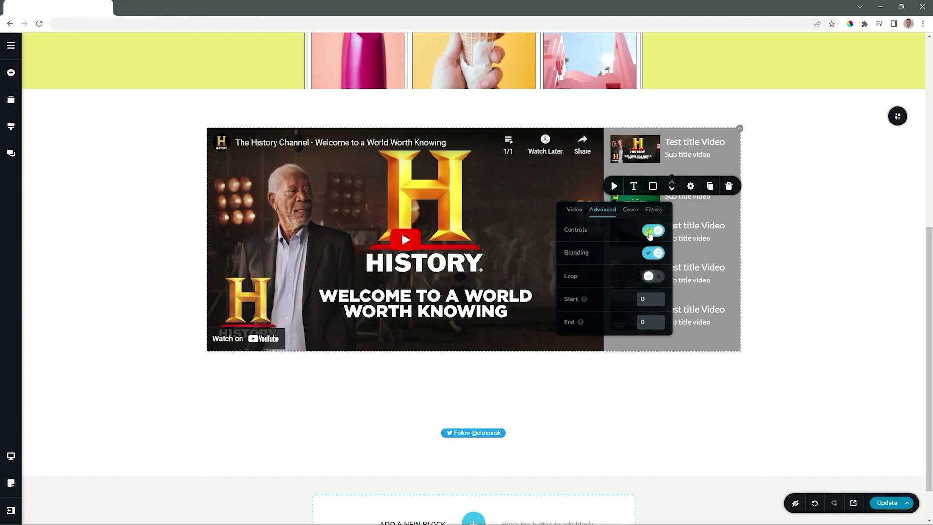
left_click(650, 231)
left_click(650, 232)
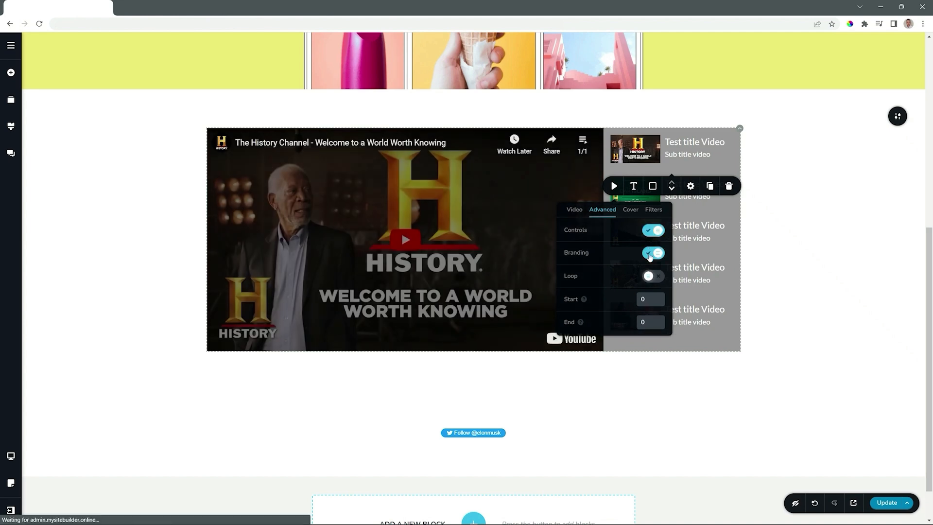
left_click(649, 253)
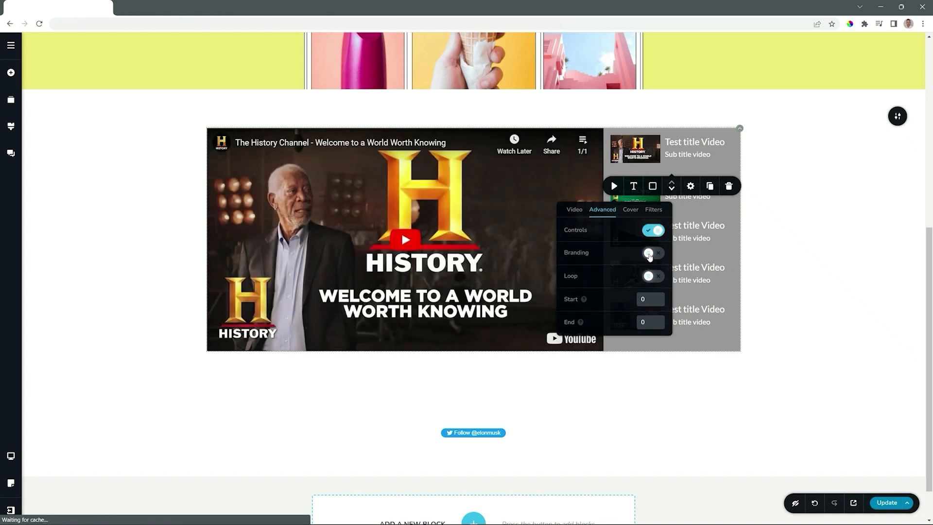
left_click(650, 254)
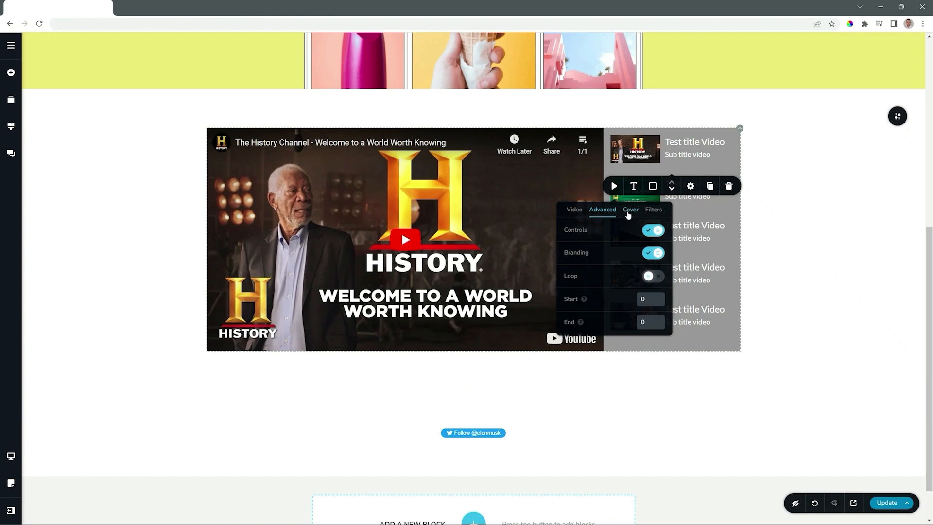
Look through the first playlist item's cover, filter and video source settings.
left_click(630, 210)
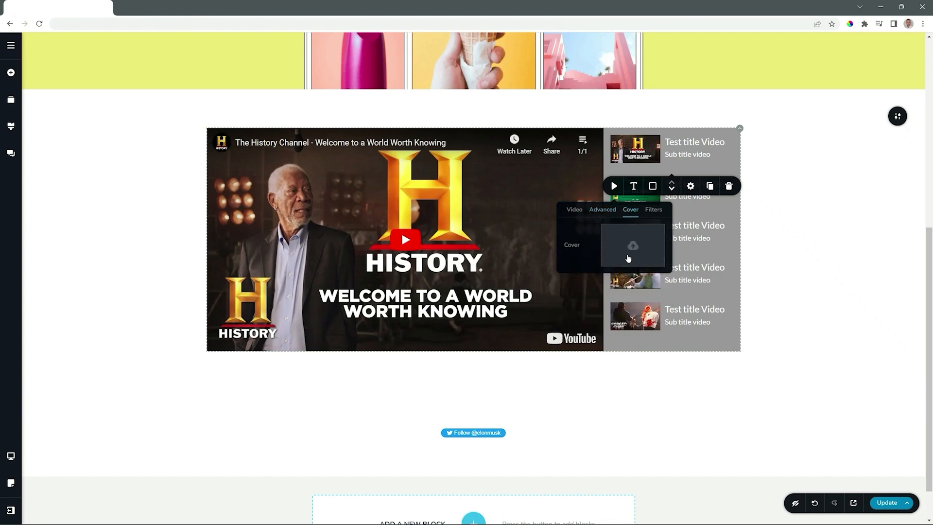
left_click(654, 209)
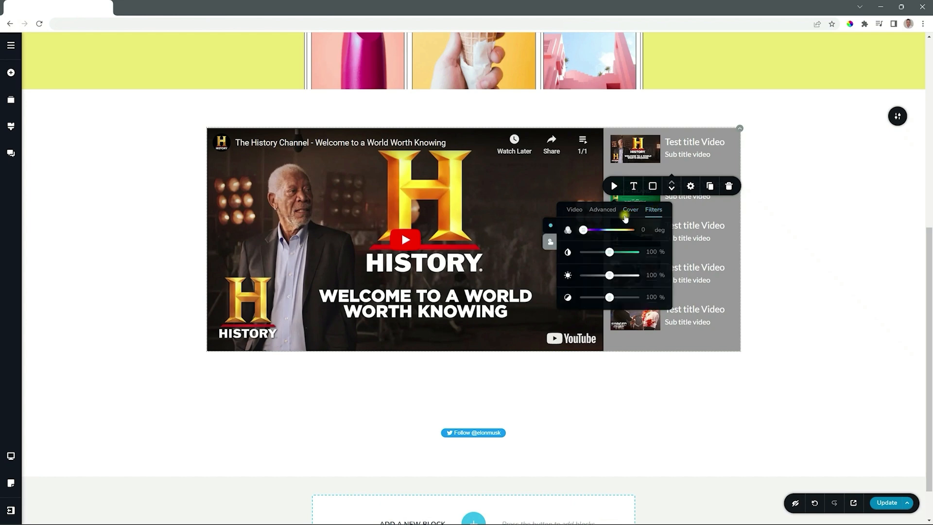
left_click(573, 212)
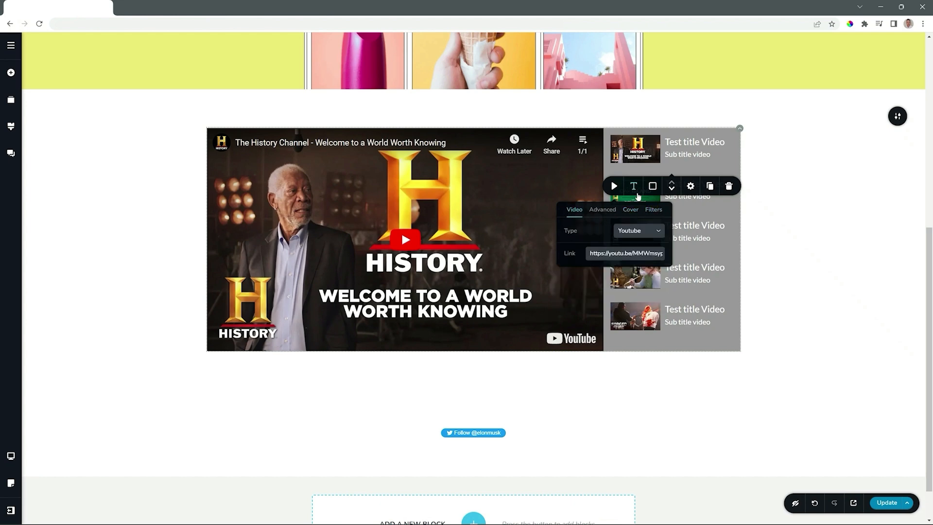
Set the playlist titles to the Montserrat font at a size of 16 px.
left_click(634, 187)
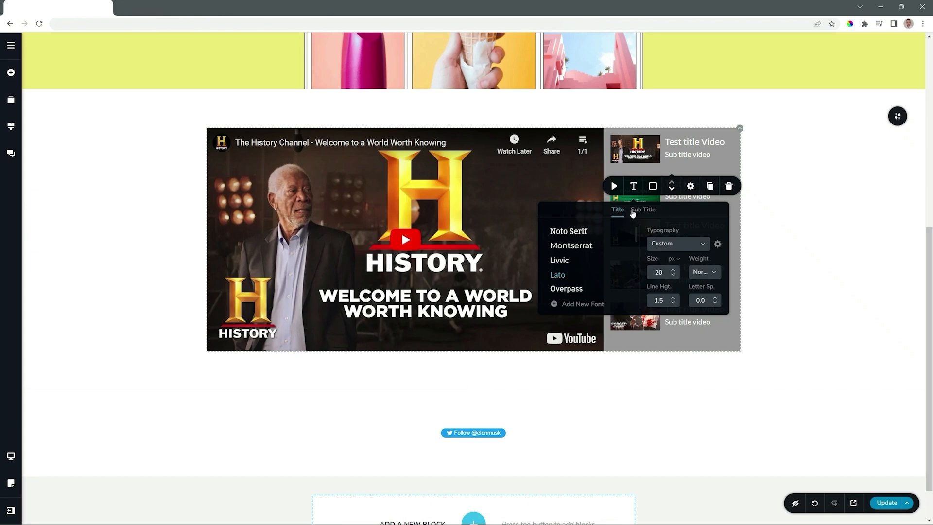
left_click(637, 211)
left_click(618, 211)
left_click(572, 247)
left_click(673, 276)
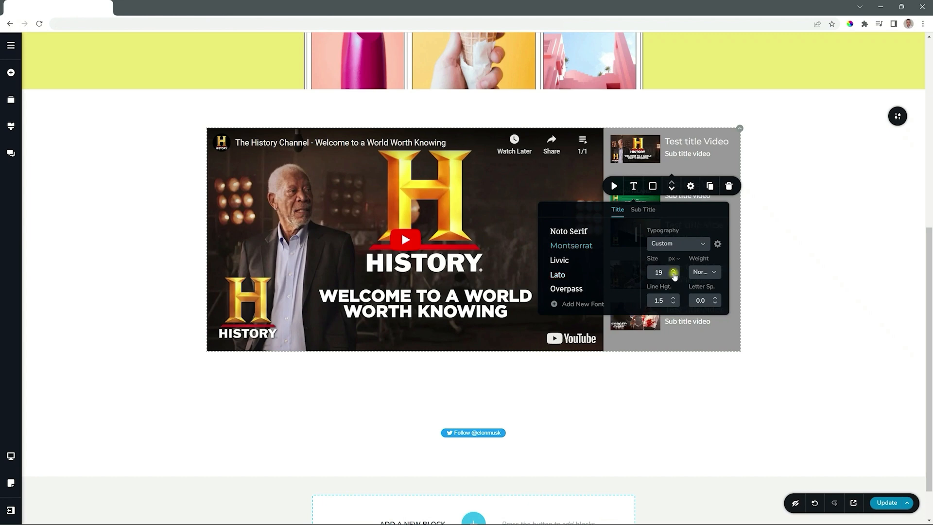
left_click(673, 276)
left_click(674, 275)
left_click(674, 276)
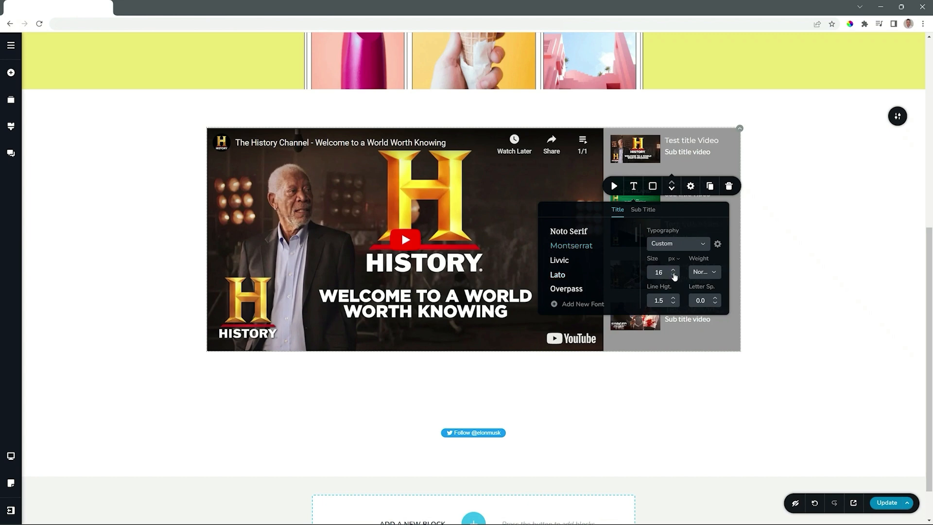
Set the playlist subtitles to the Montserrat font and slightly reduce their size.
left_click(643, 210)
left_click(571, 247)
left_click(674, 275)
left_click(673, 276)
left_click(674, 276)
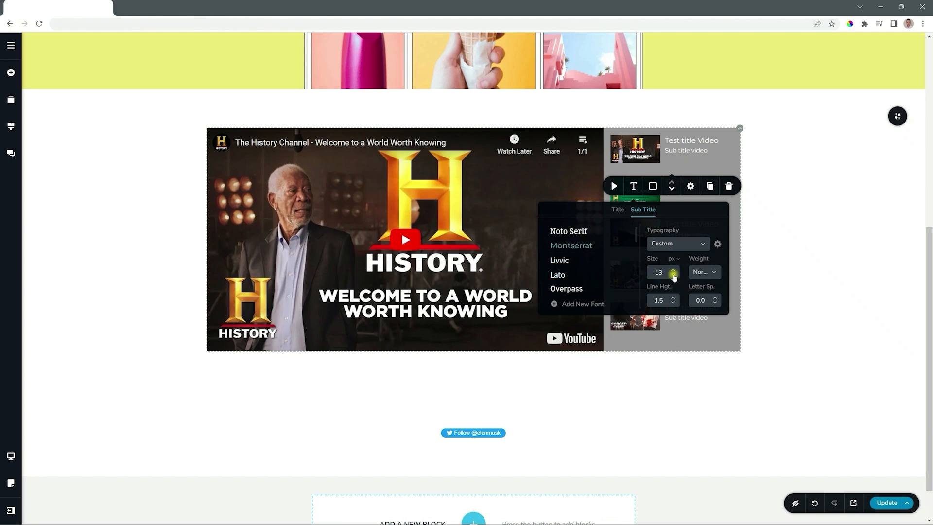
left_click(674, 269)
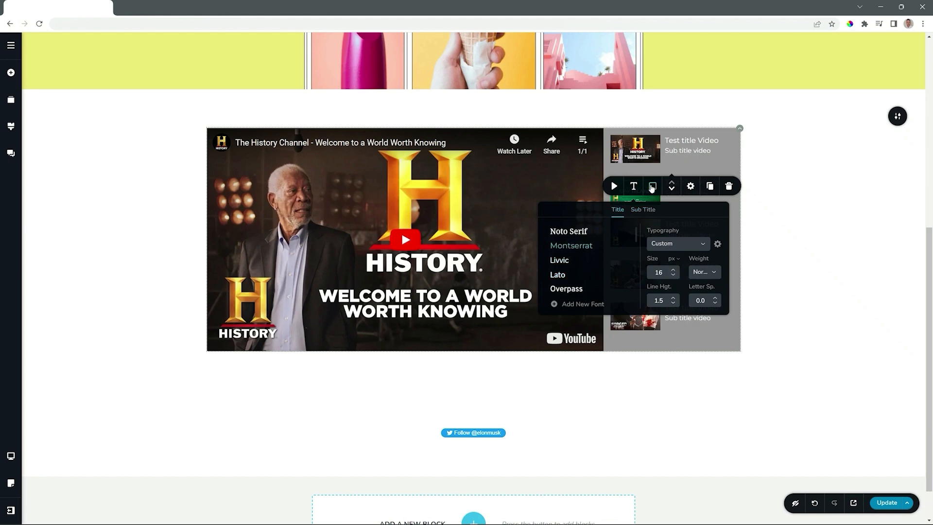
Colour the playlist titles and subtitles dark, using #1b2022 for both.
left_click(653, 187)
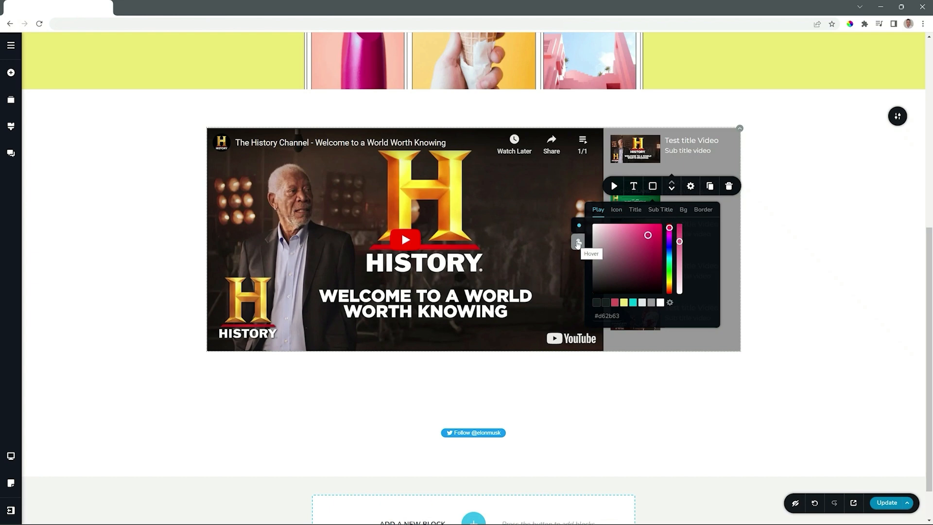
left_click(594, 224)
left_click(635, 210)
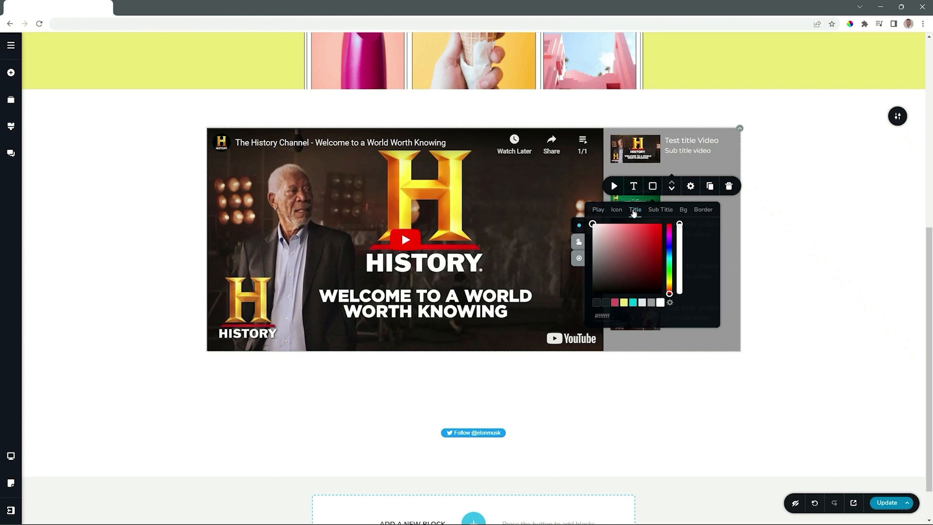
left_click(606, 303)
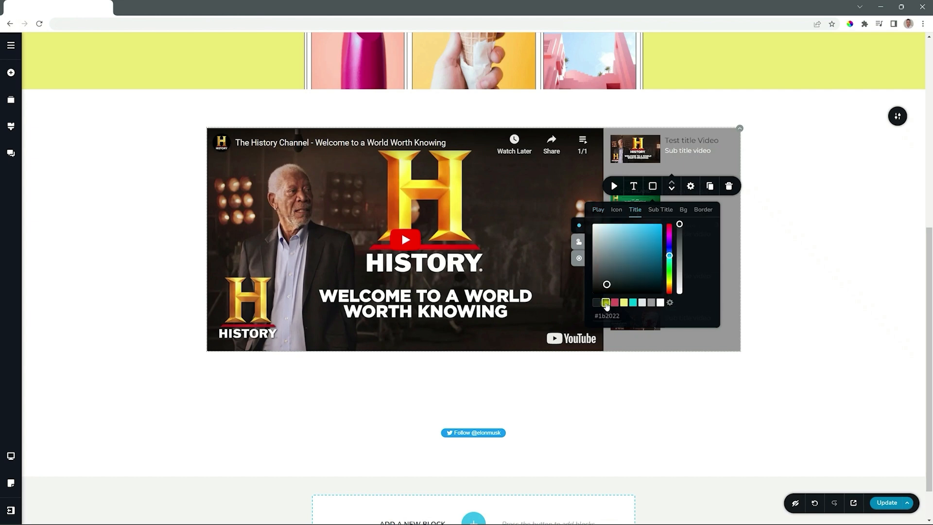
left_click(655, 212)
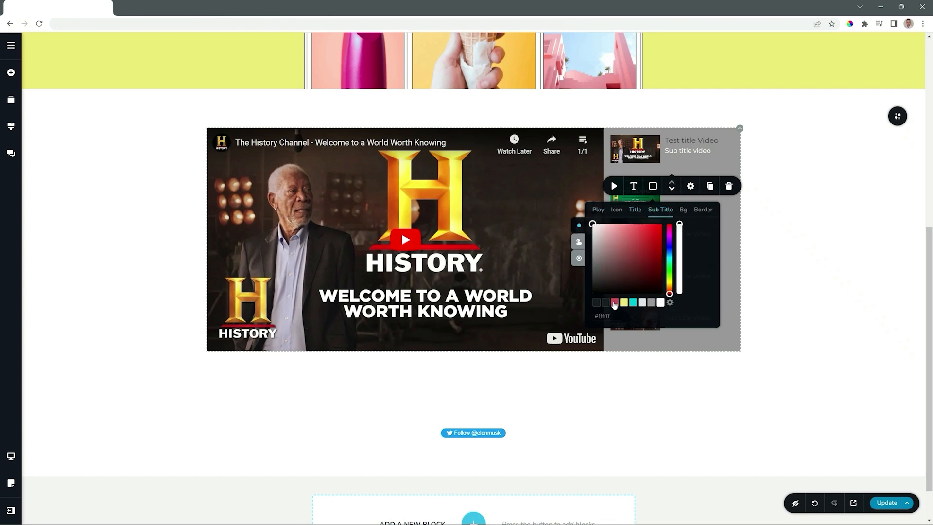
left_click(606, 303)
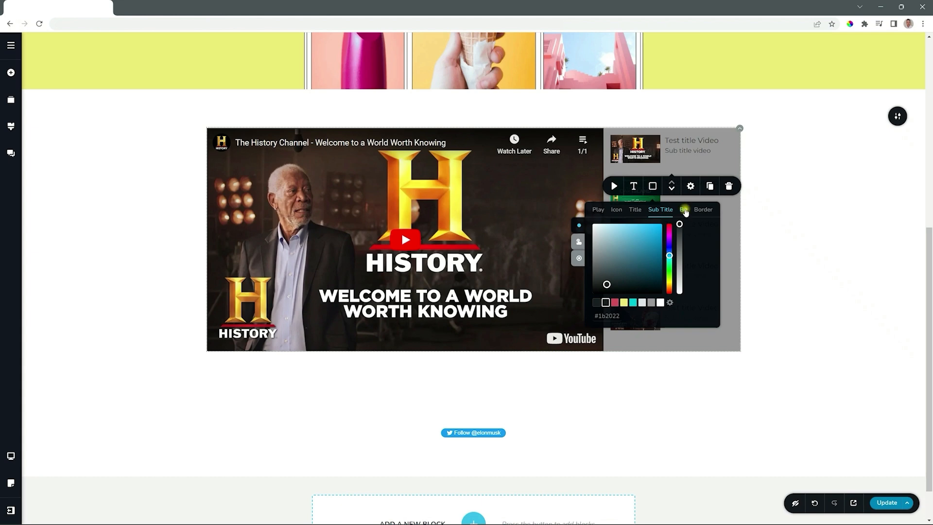
Set the playlist items' background to white (#ffffff) at full opacity.
left_click(684, 209)
left_click(660, 303)
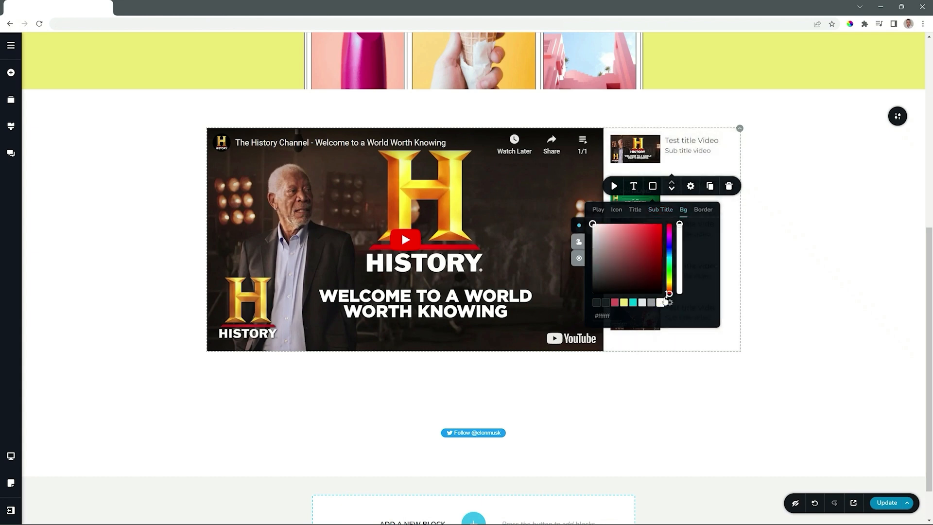
left_click_drag(679, 225, 680, 294)
left_click_drag(679, 293, 680, 224)
For the active playlist item, colour the title pink and the subtitle turquoise.
left_click(636, 209)
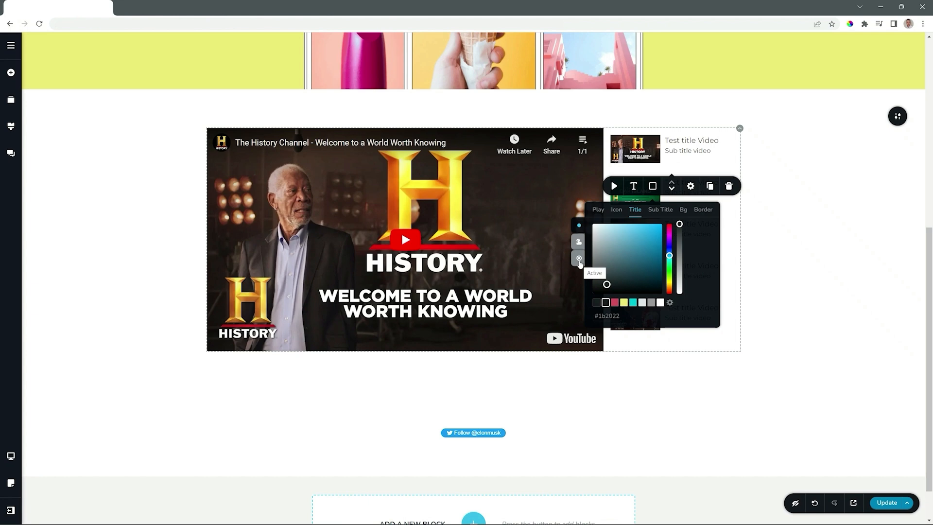
left_click(766, 208)
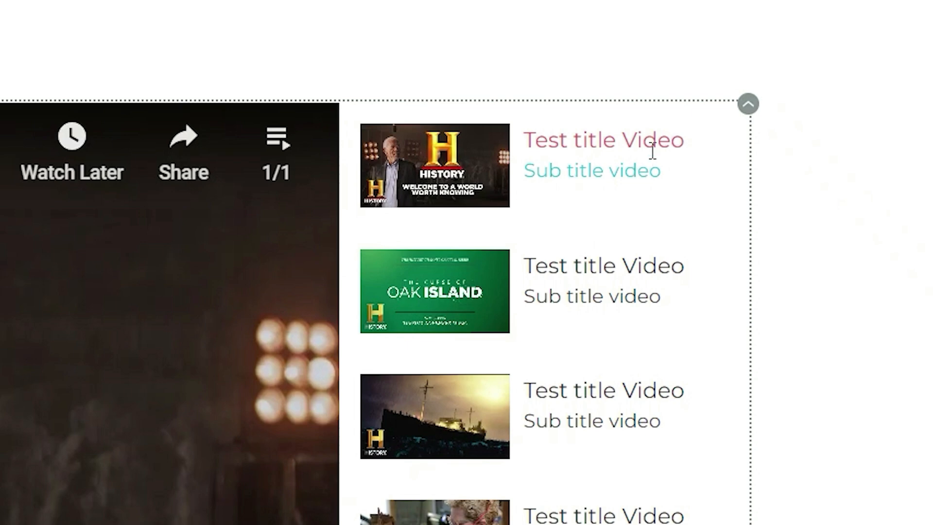
Title the first playlist item "Video 1" and give it the subtitle "With Morgan".
triple_click(565, 143)
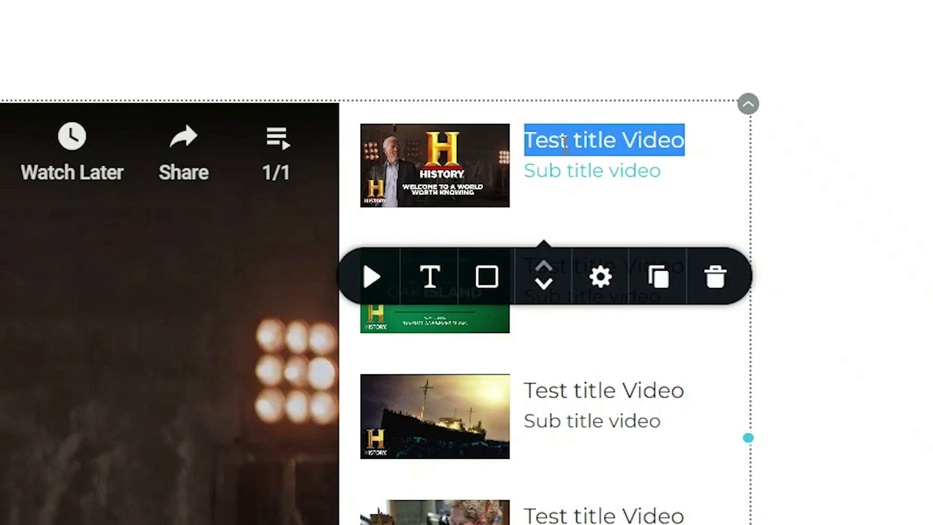
type("VB")
key("BackSpace")
key("BackSpace")
type("Video")
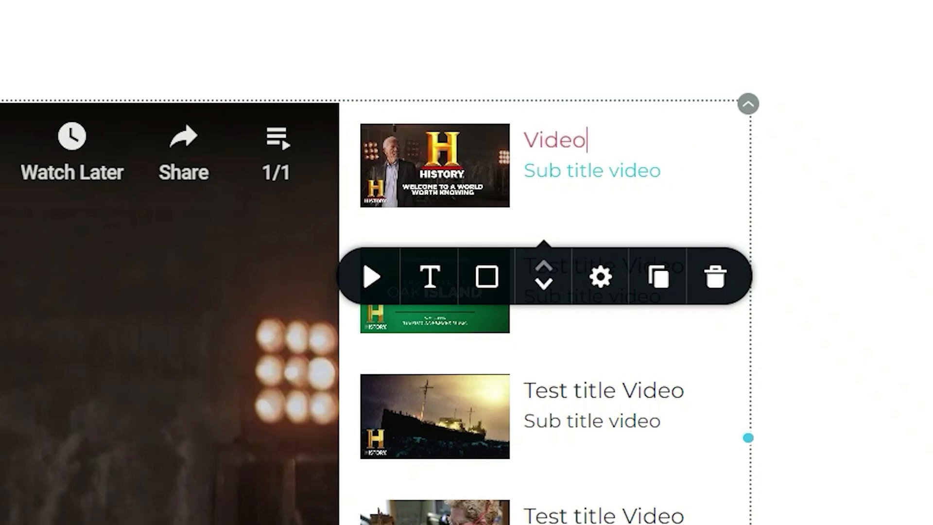
type(" 1")
triple_click(590, 172)
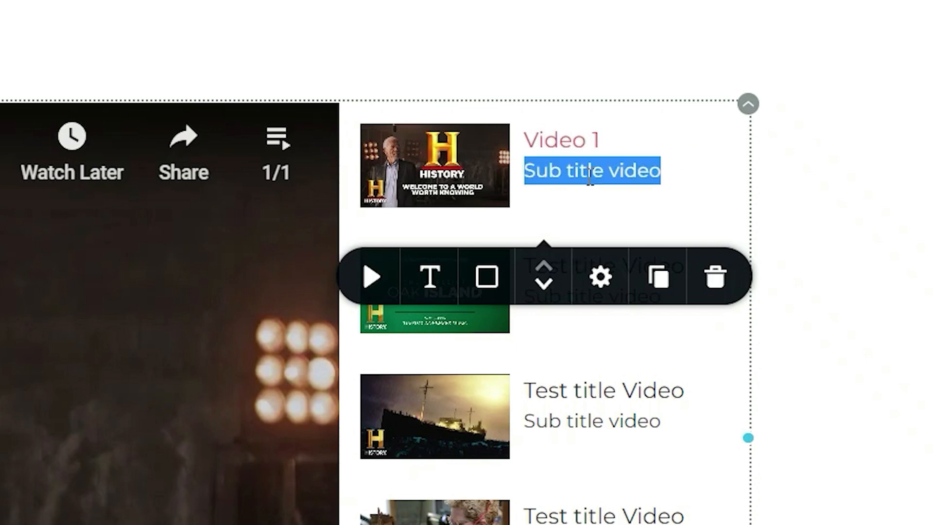
type("With Morgan")
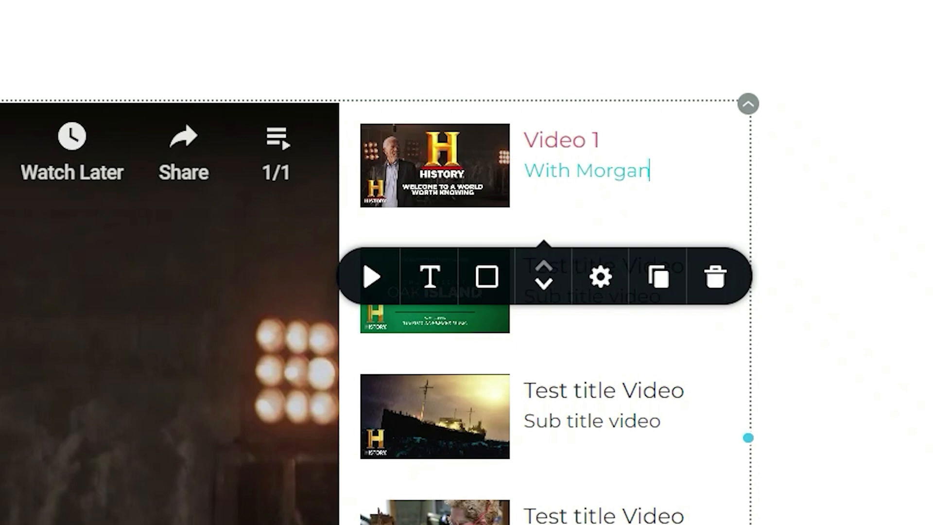
Title the second playlist item "Video 2" and give it the subtitle "More Morgan".
triple_click(646, 278)
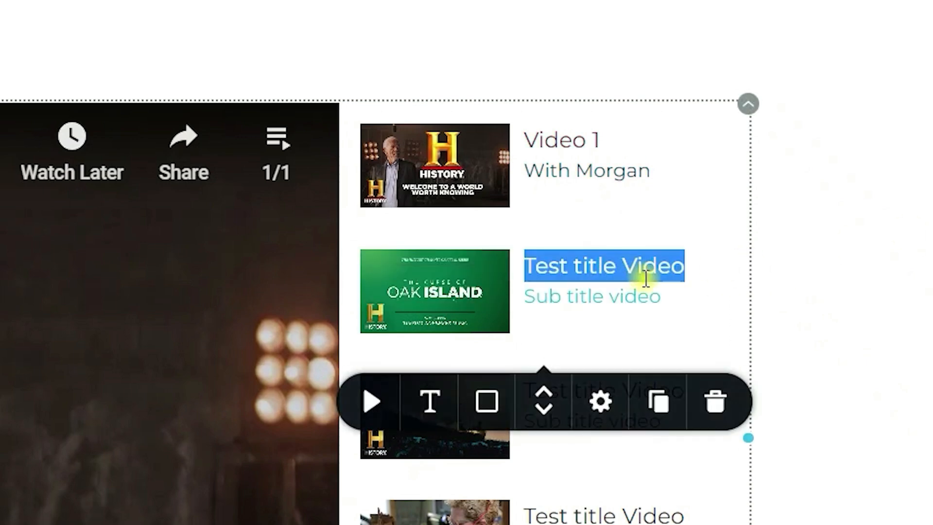
type("Video ")
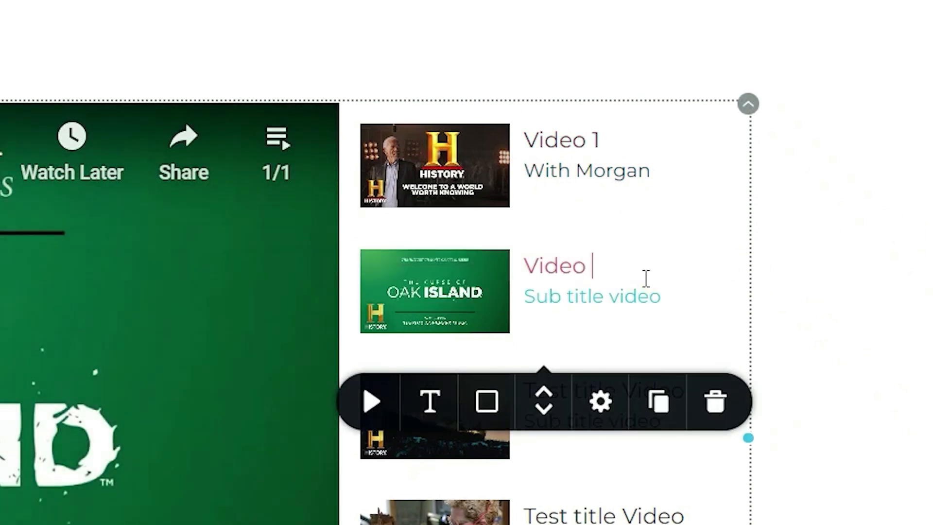
type("2")
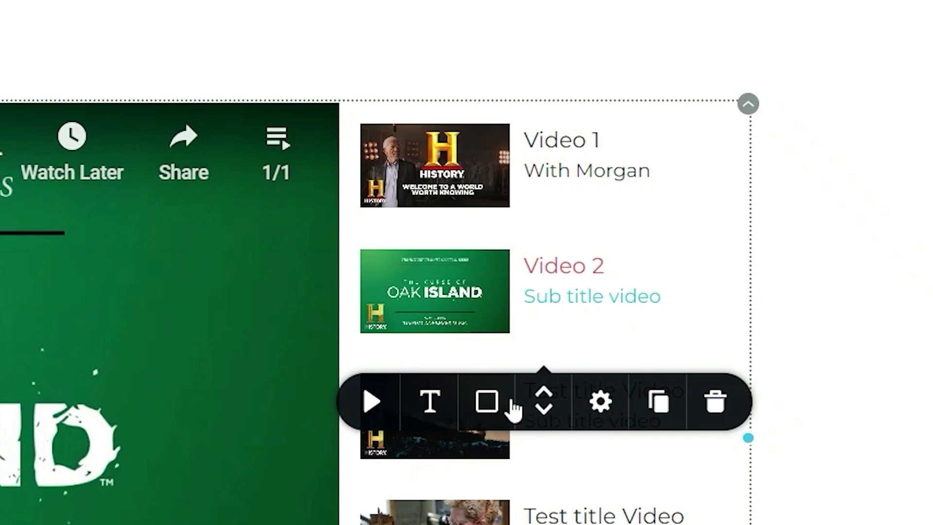
triple_click(549, 295)
type("More Morgan")
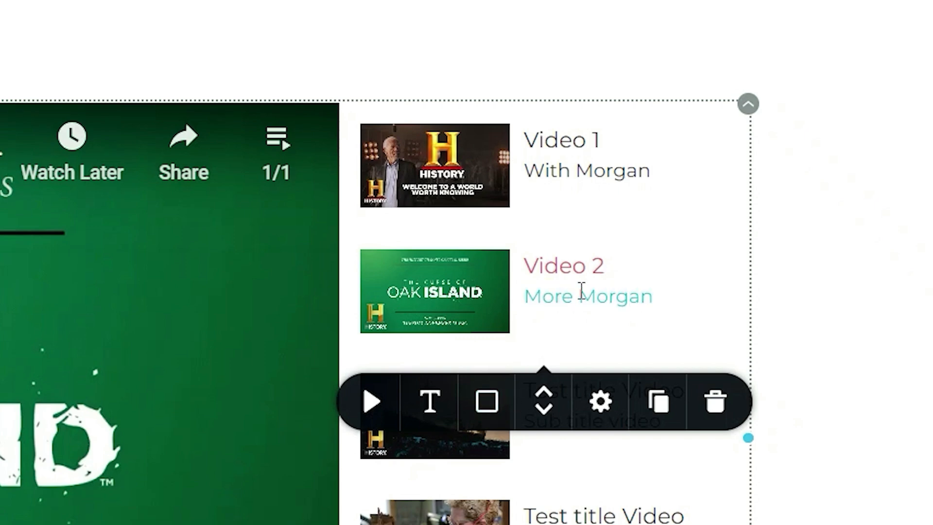
left_click(844, 284)
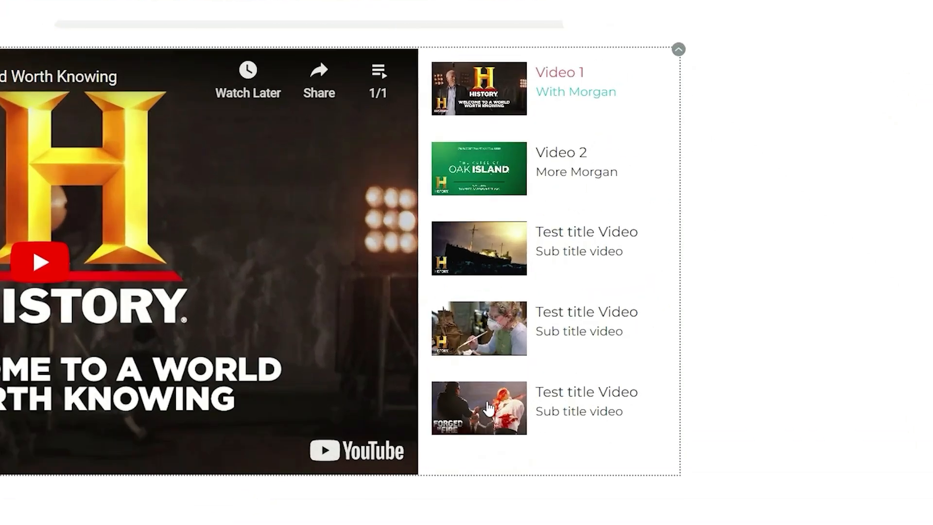
Try moving the Forged in Fire video up two places and back down to the end of the playlist.
left_click(631, 308)
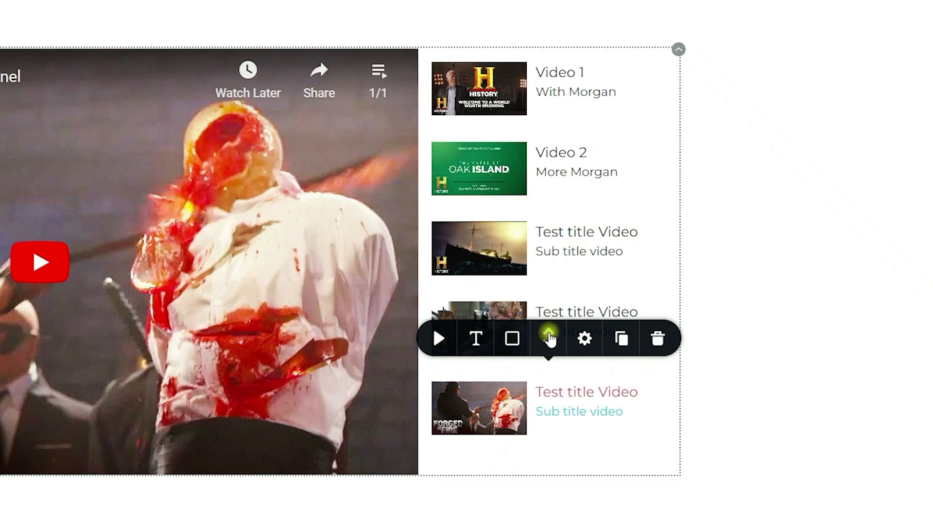
left_click(550, 335)
left_click(549, 337)
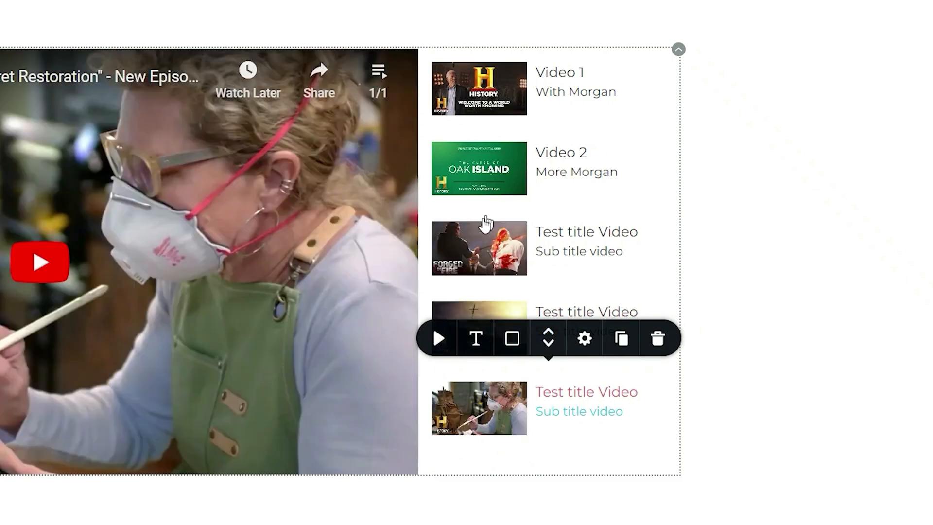
left_click(548, 346)
left_click(548, 346)
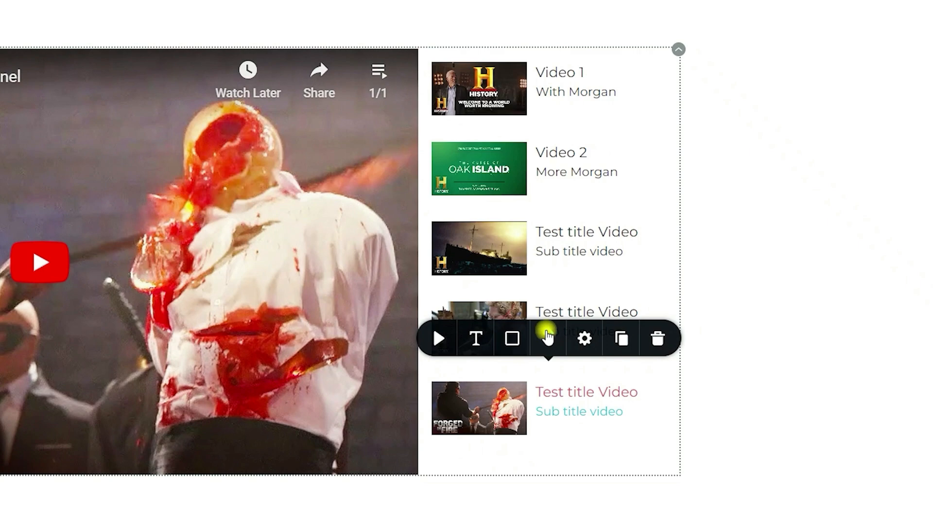
Move the Forged in Fire video up to third place in the playlist and title it "Video 3".
left_click(548, 332)
left_click(547, 331)
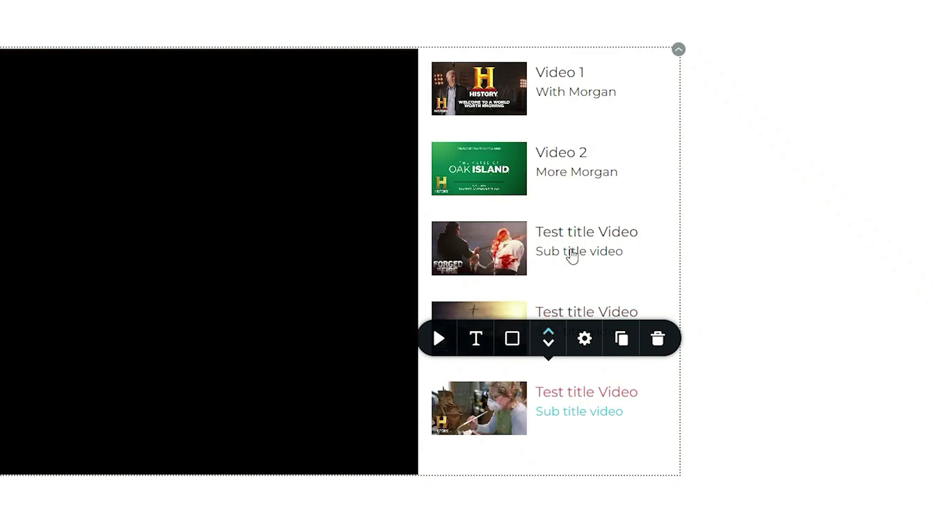
triple_click(570, 228)
type("Vi")
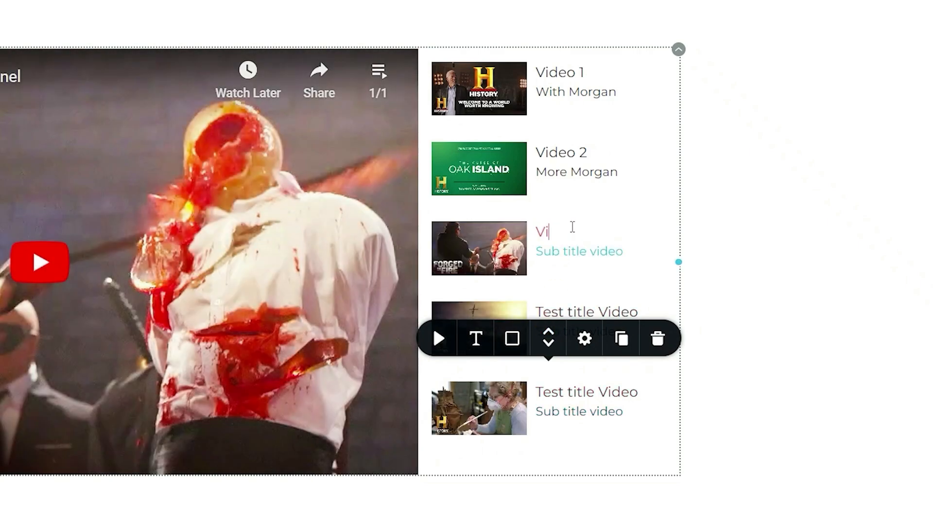
type("deo 4")
key("BackSpace")
type("3")
Set the playlist thumbnails' size to 118 px, align the item content to the bottom, and look at the styling options.
left_click(590, 341)
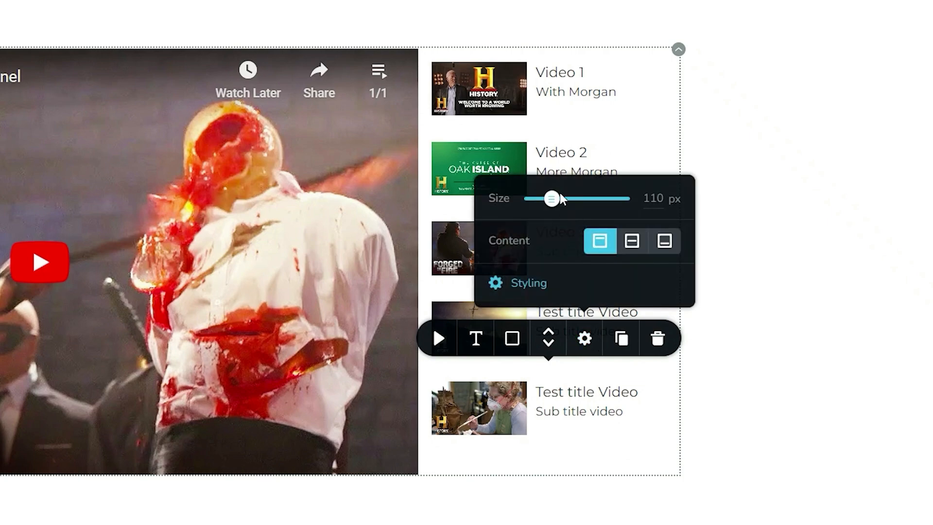
mouse_move(553, 201)
left_mouse_down()
mouse_move(544, 200)
mouse_move(553, 200)
left_mouse_up()
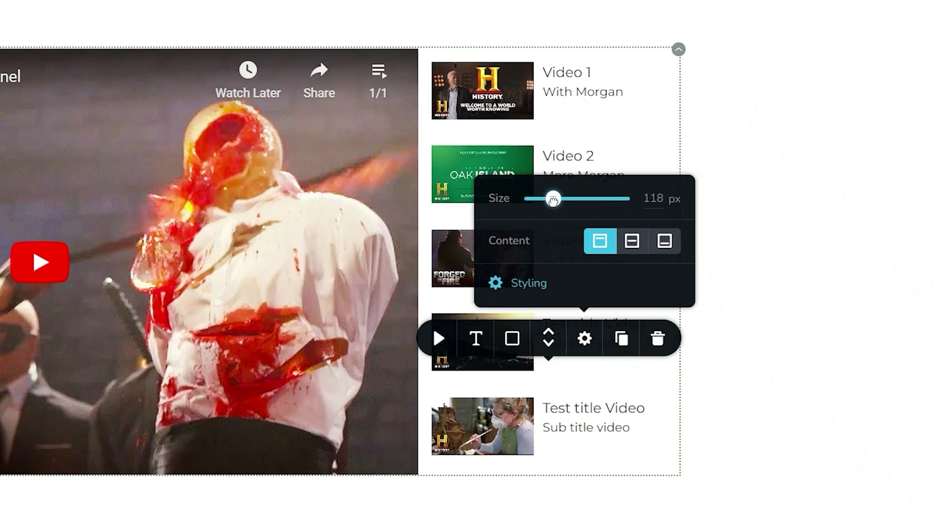
left_click(634, 243)
left_click(664, 240)
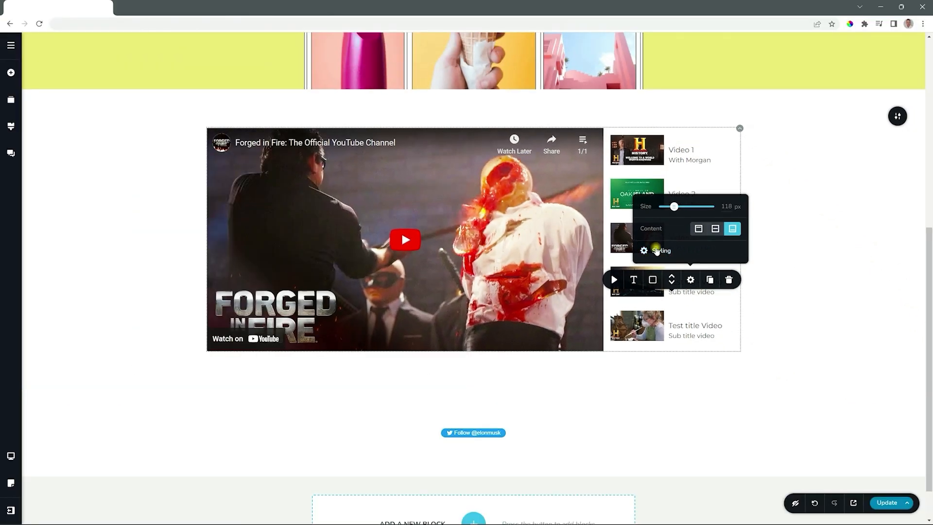
left_click(522, 283)
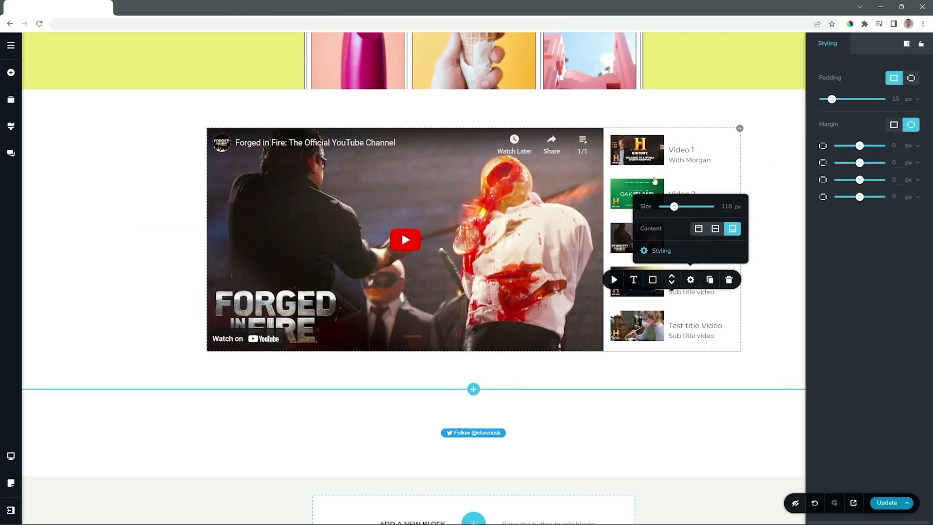
left_click(779, 197)
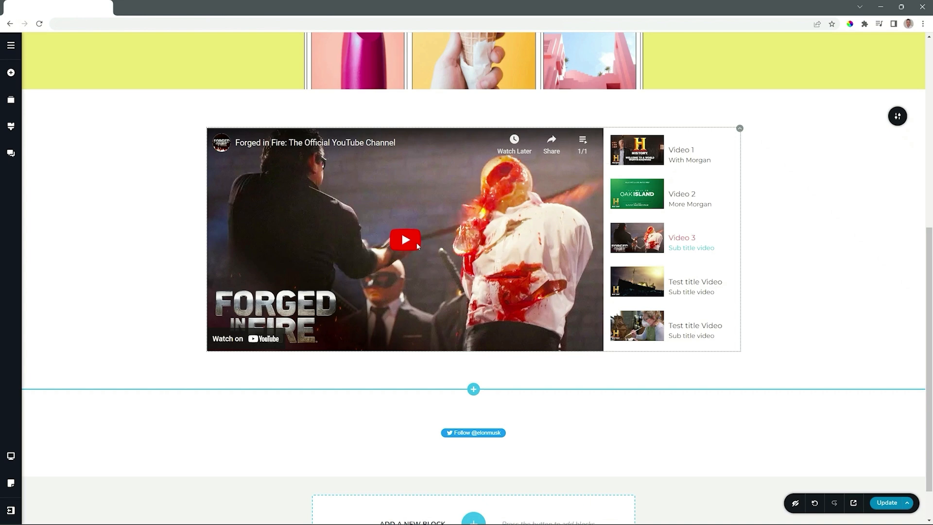
In the tablet layout, widen the playlist's sidebar to 337 px.
mouse_move(11, 456)
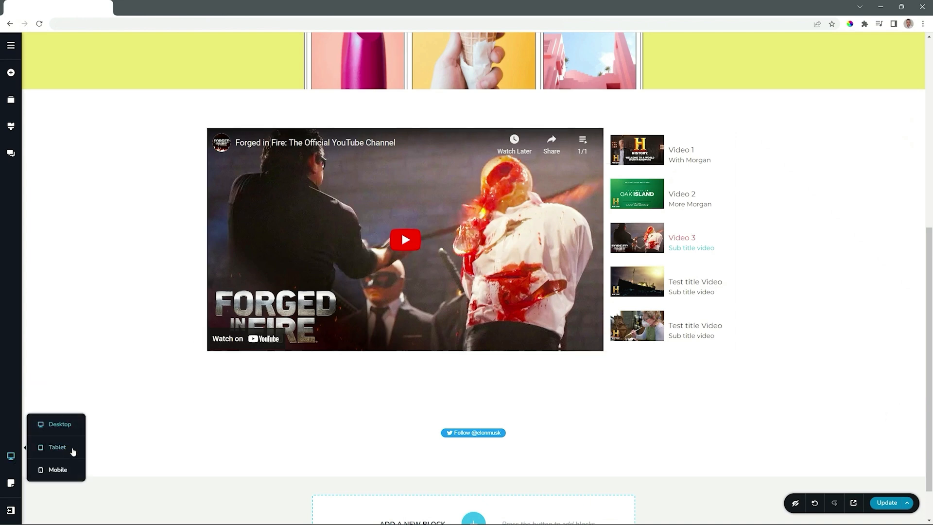
left_click(73, 452)
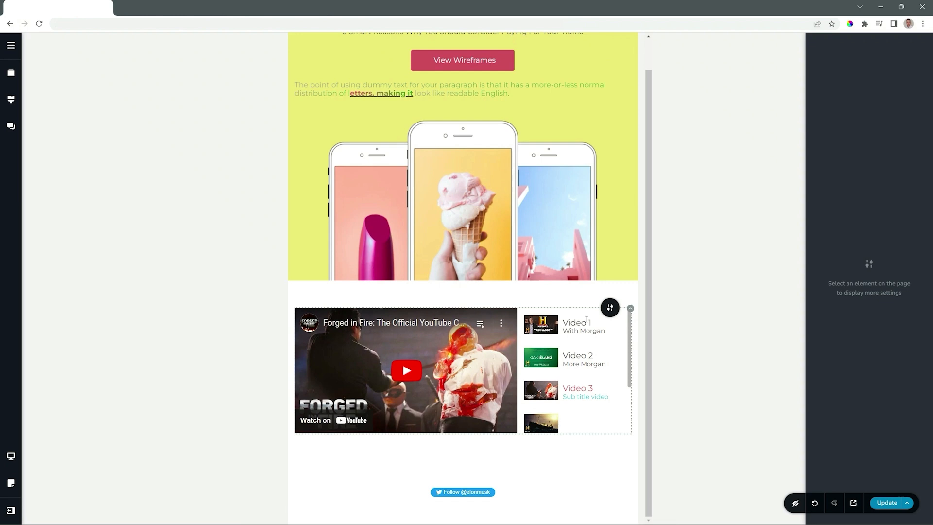
left_click(631, 309)
left_click(633, 286)
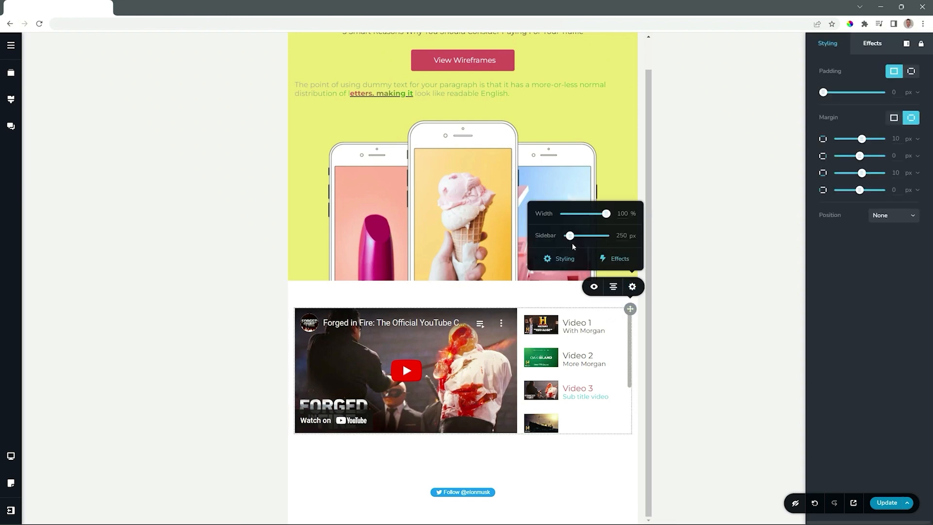
left_click_drag(573, 238, 574, 269)
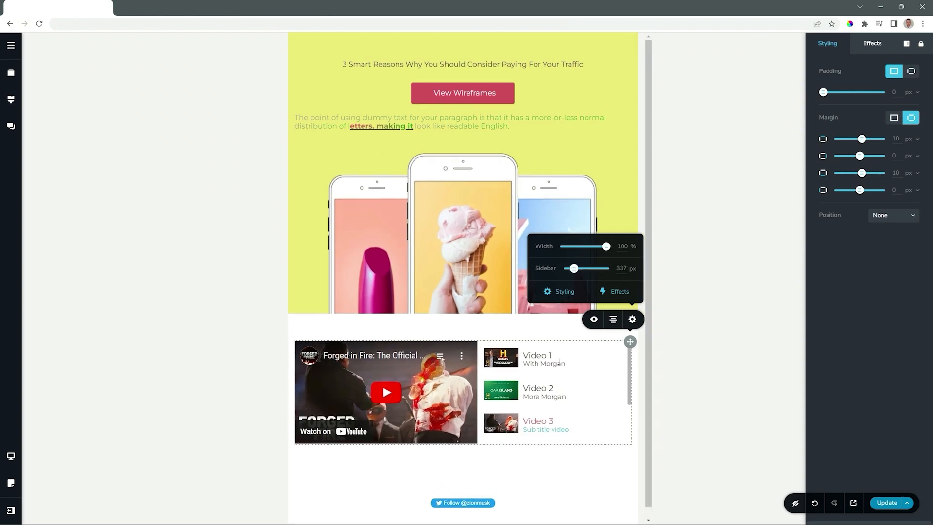
Show the page with the playlist in the mobile layout.
left_click(14, 456)
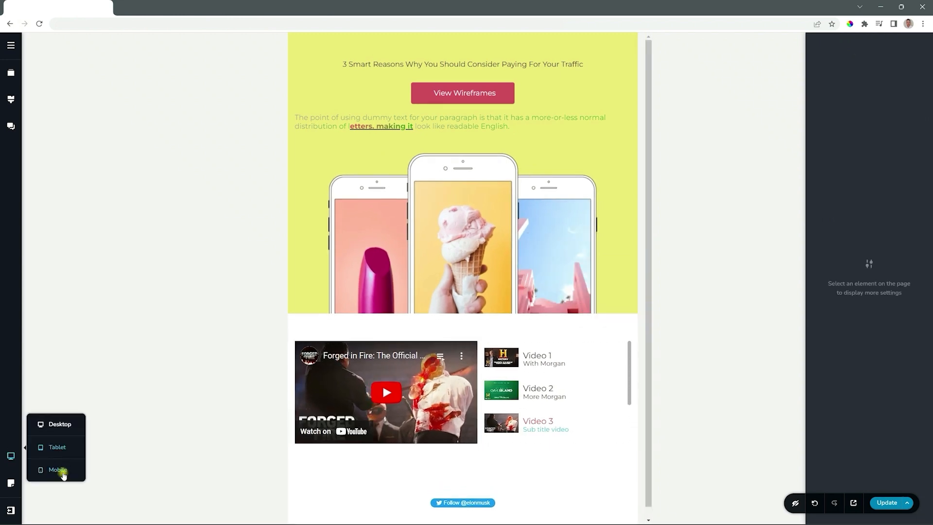
left_click(61, 468)
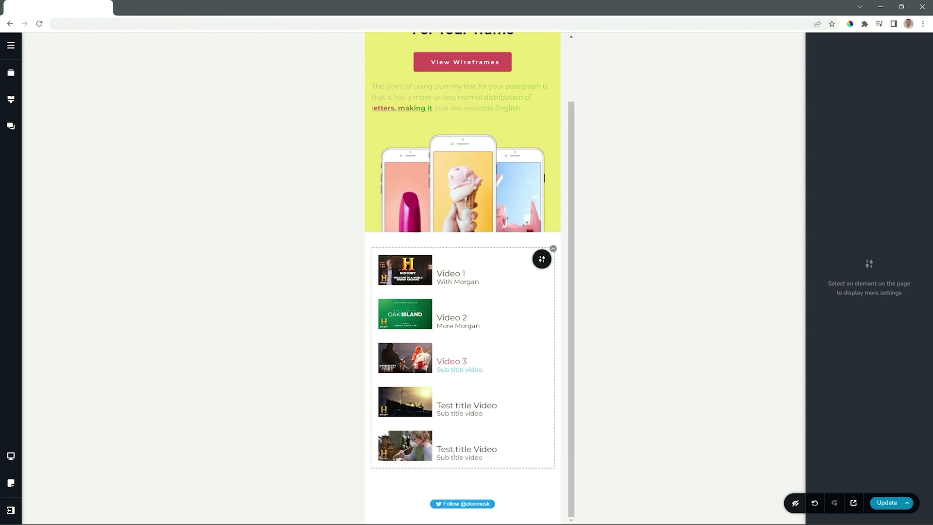